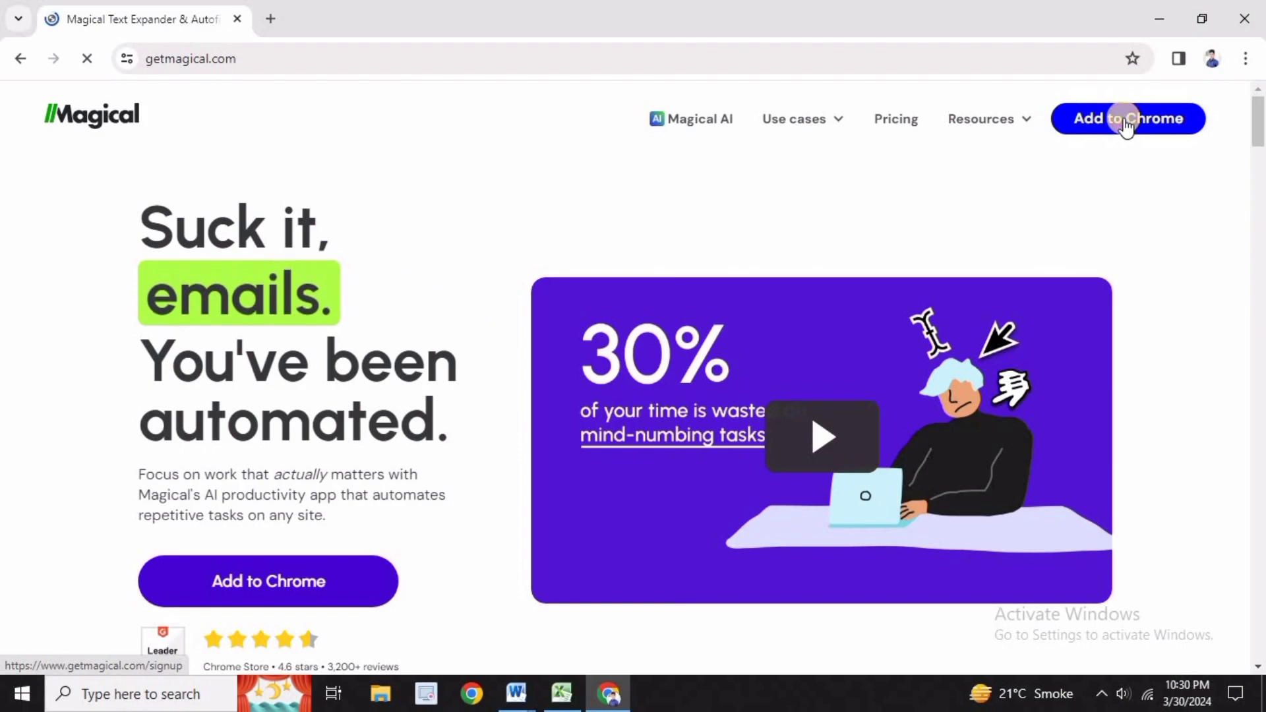
Add the "Magical: AI Writer & Autofill Text Expander" extension to Chrome from its Chrome Web Store page
left_click(1126, 122)
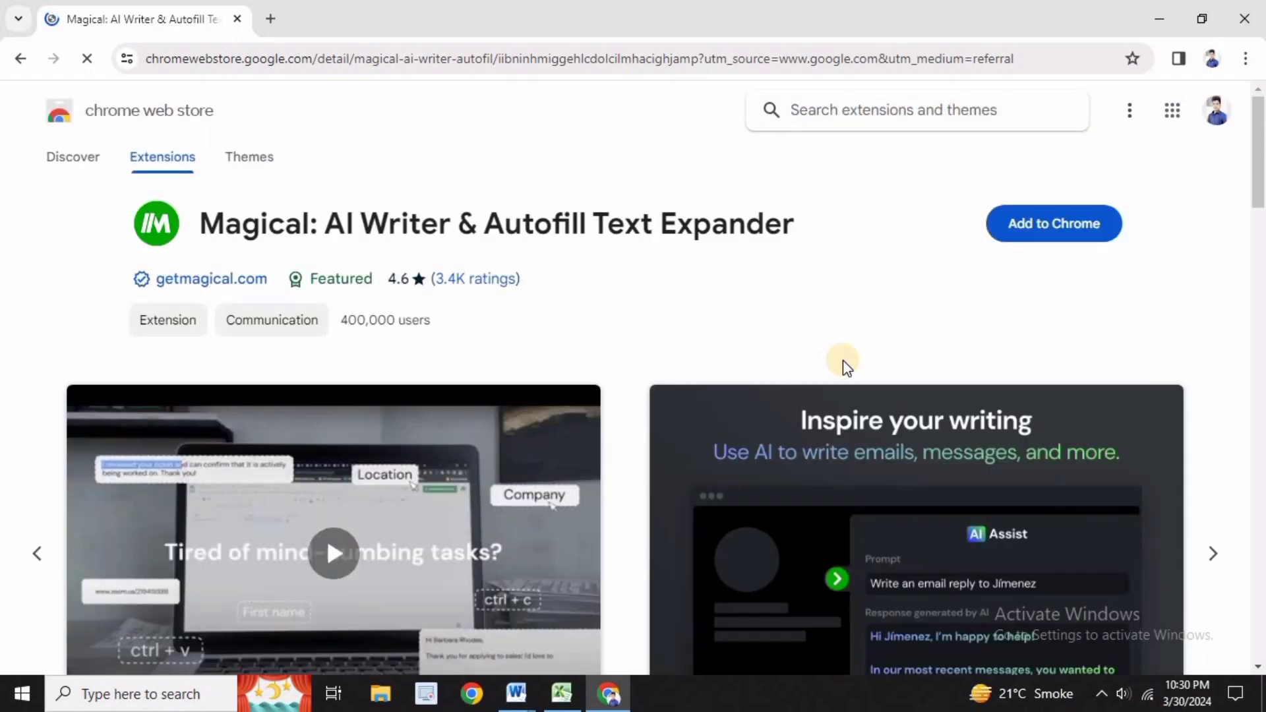
left_click(1046, 225)
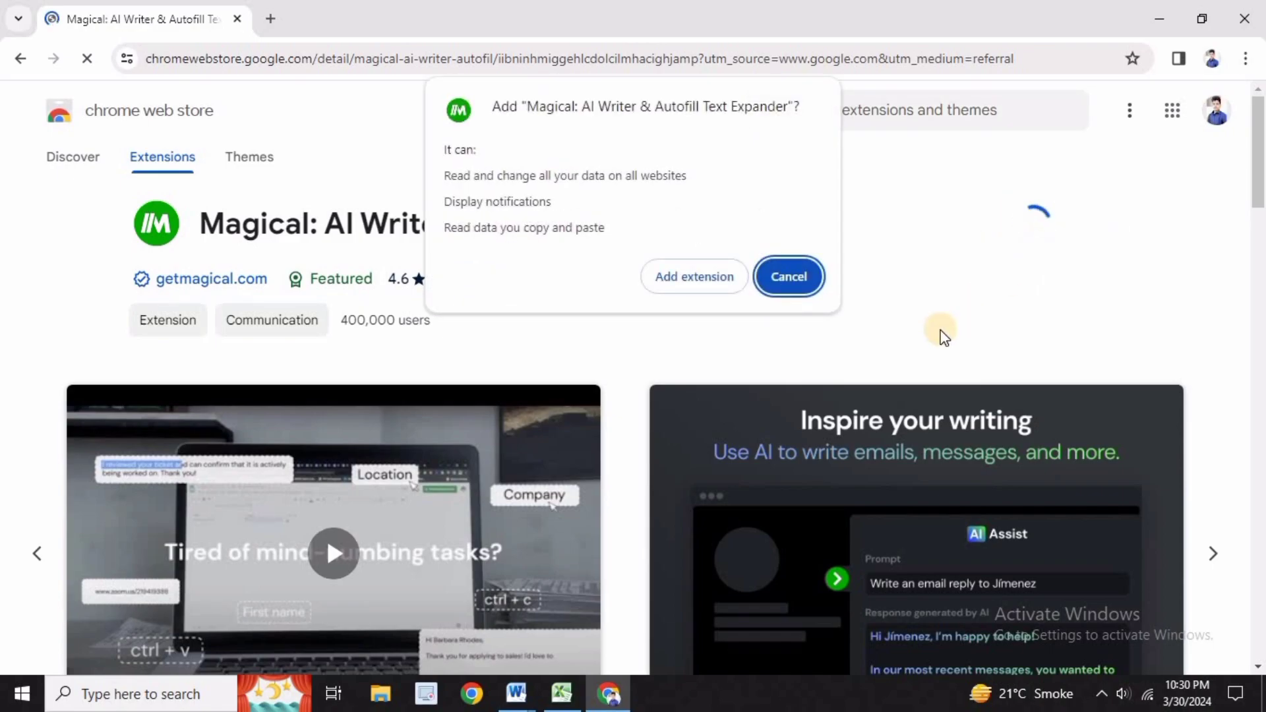
left_click(696, 280)
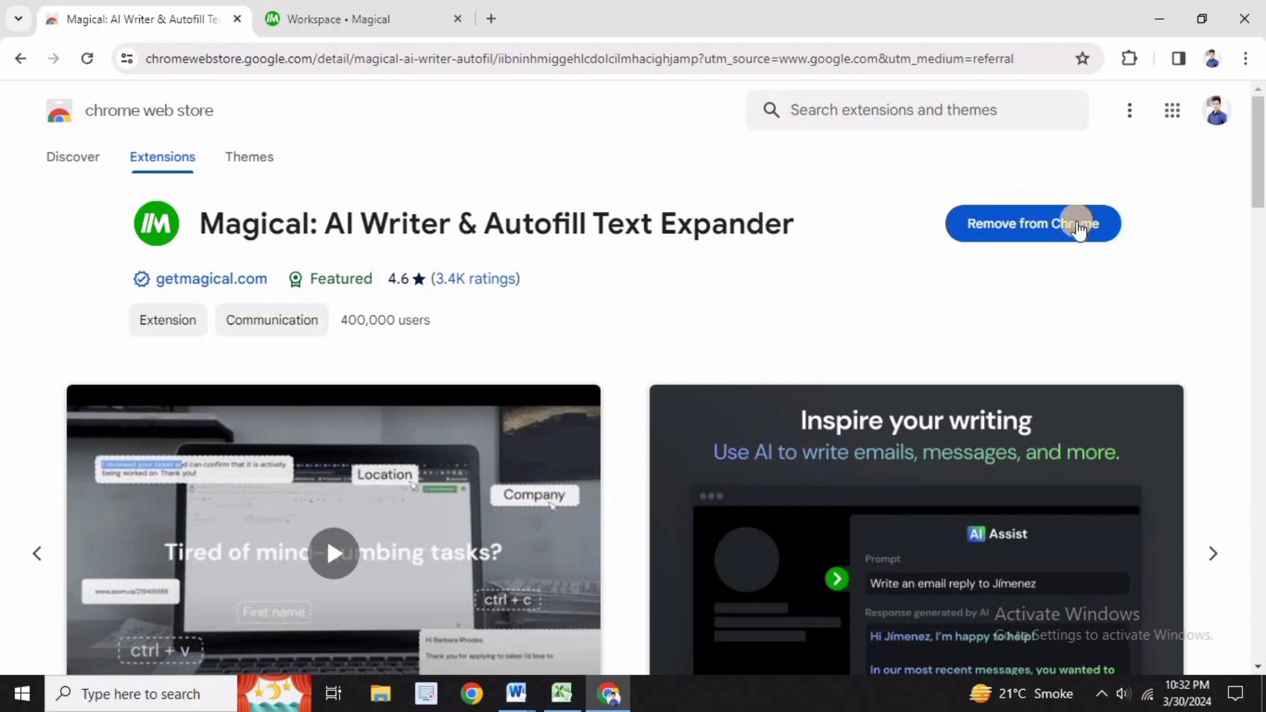
Open the browser's extension management page and check whether the Magical extension is enabled
left_click(1246, 58)
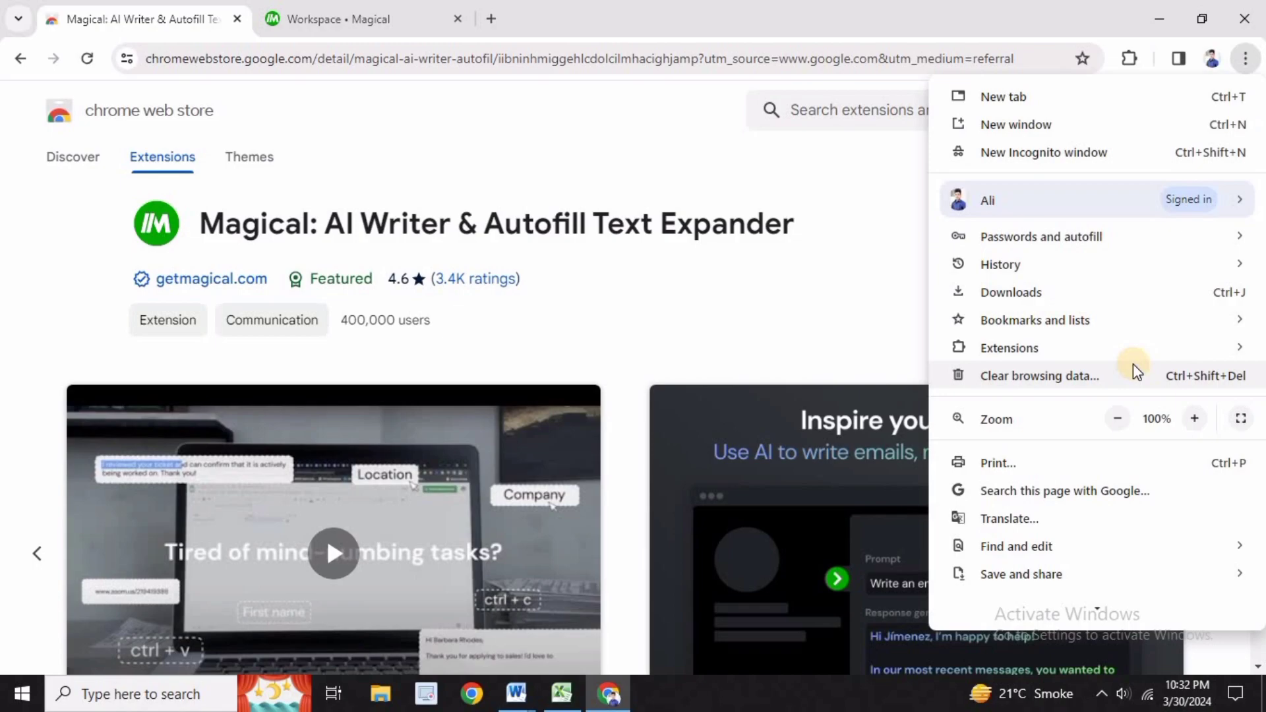
mouse_move(1050, 356)
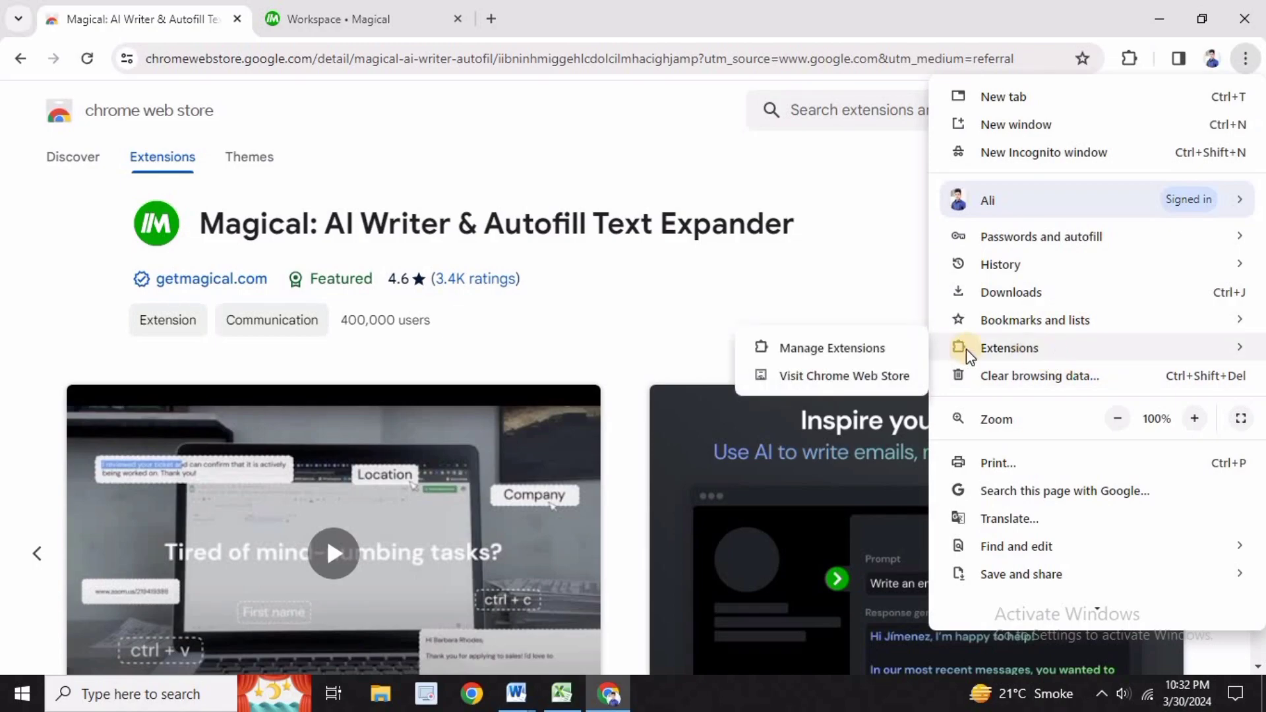
left_click(821, 356)
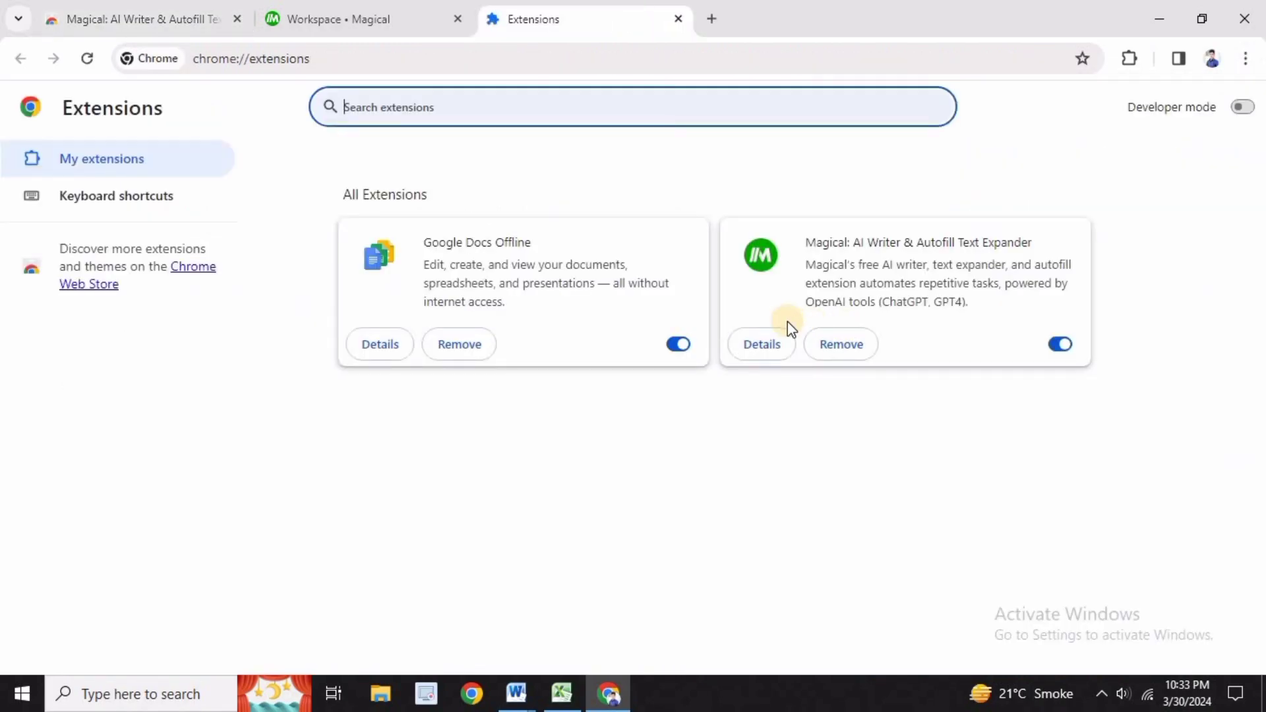
left_click(963, 327)
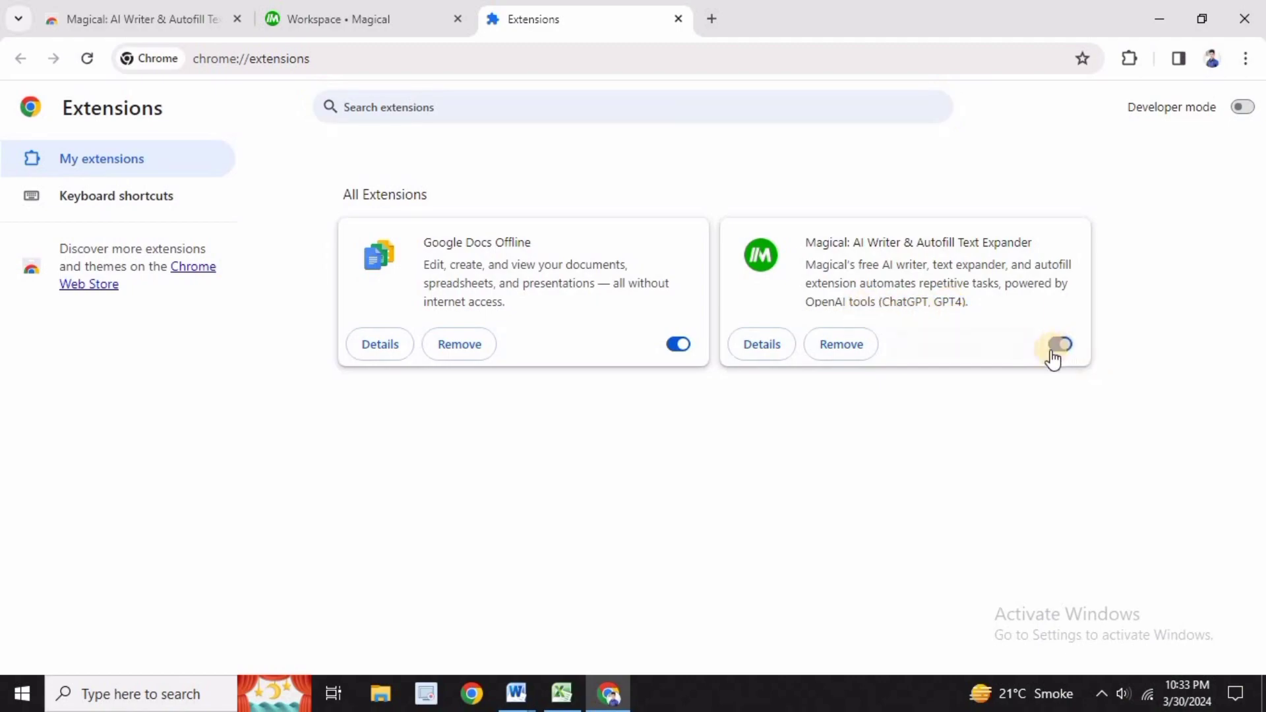
left_click(608, 107)
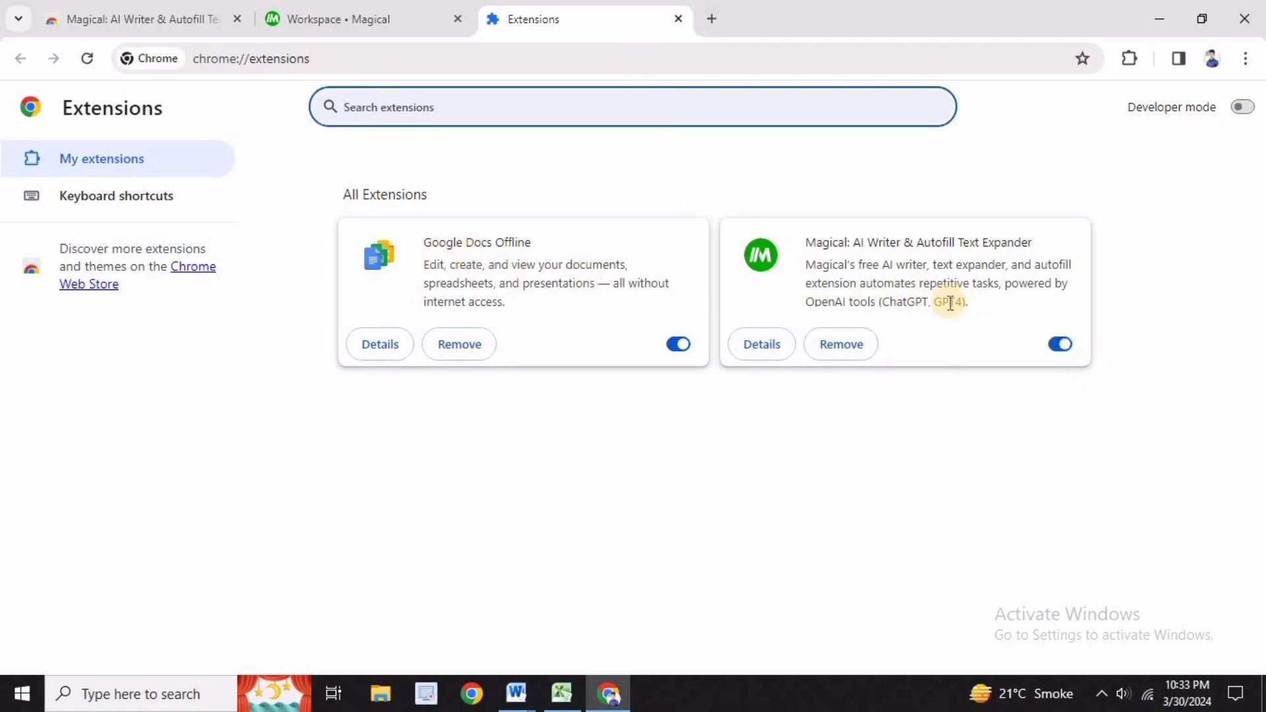
left_click(961, 321)
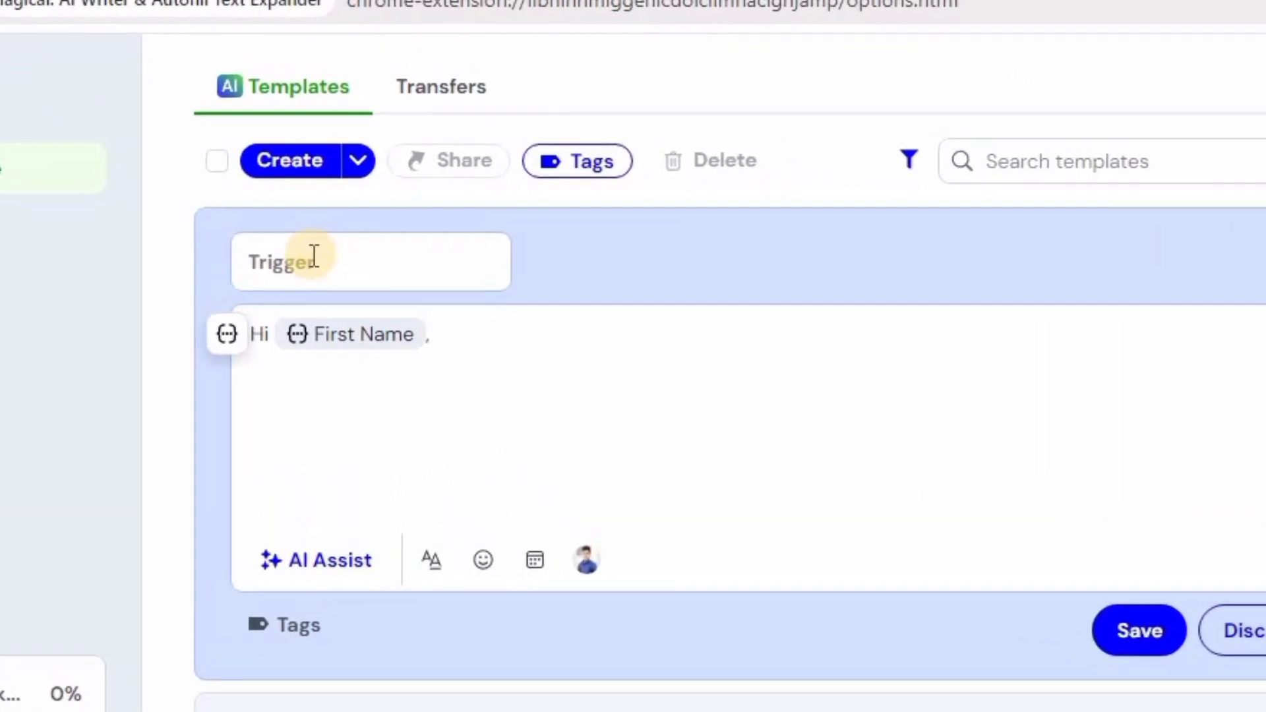
In the Magical workspace, set the new template's trigger to profile1
left_click(324, 316)
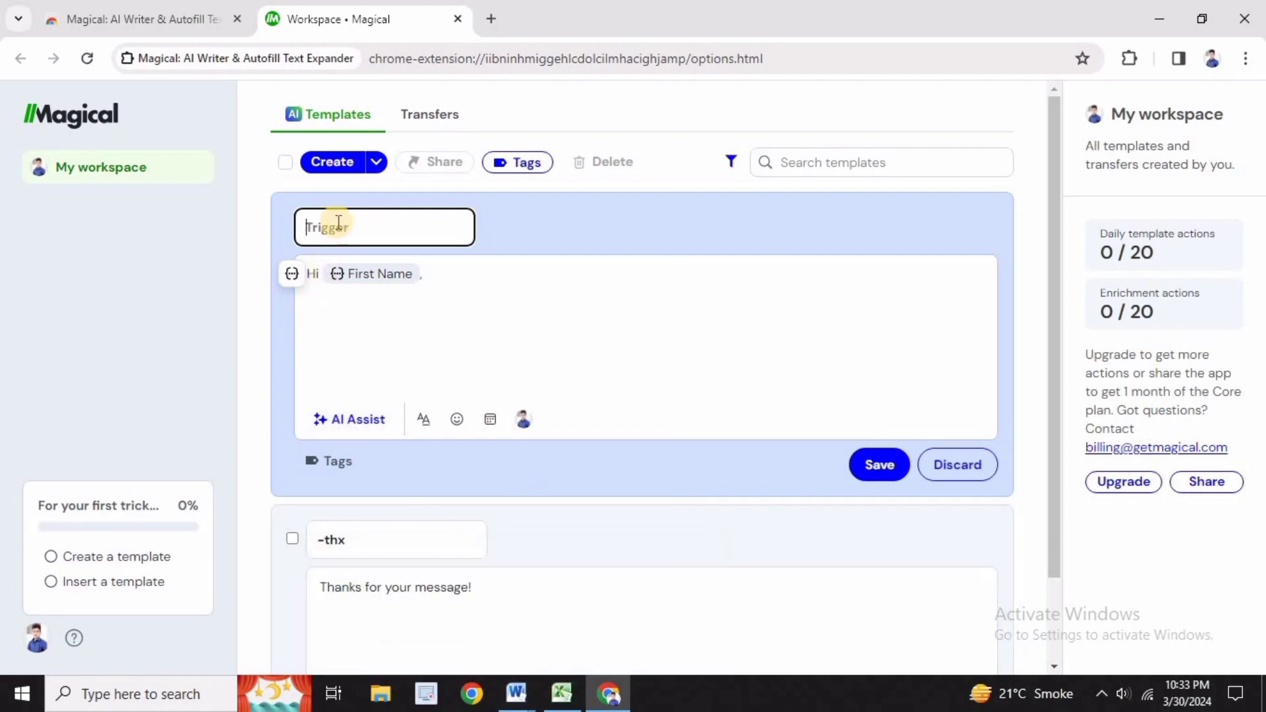
type("profile1")
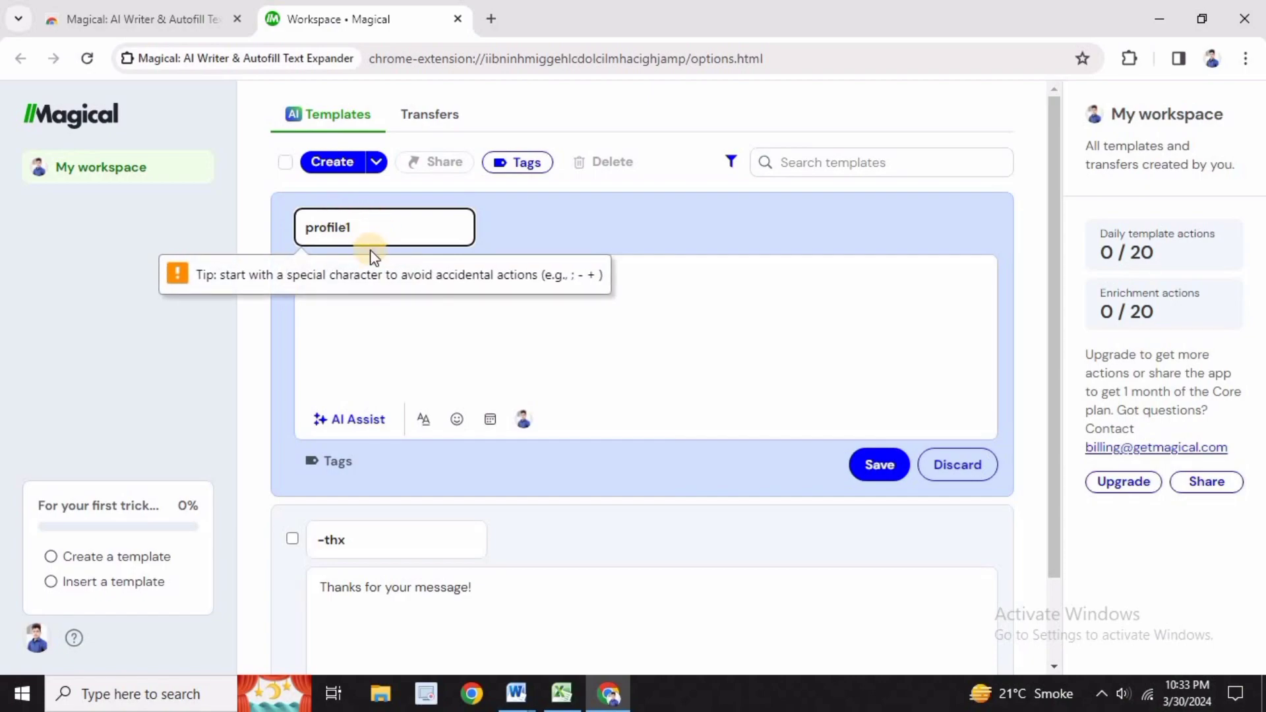
Copy the Profile1 introduction paragraph from the Word document into the template body after the greeting, and save the template
left_click(389, 310)
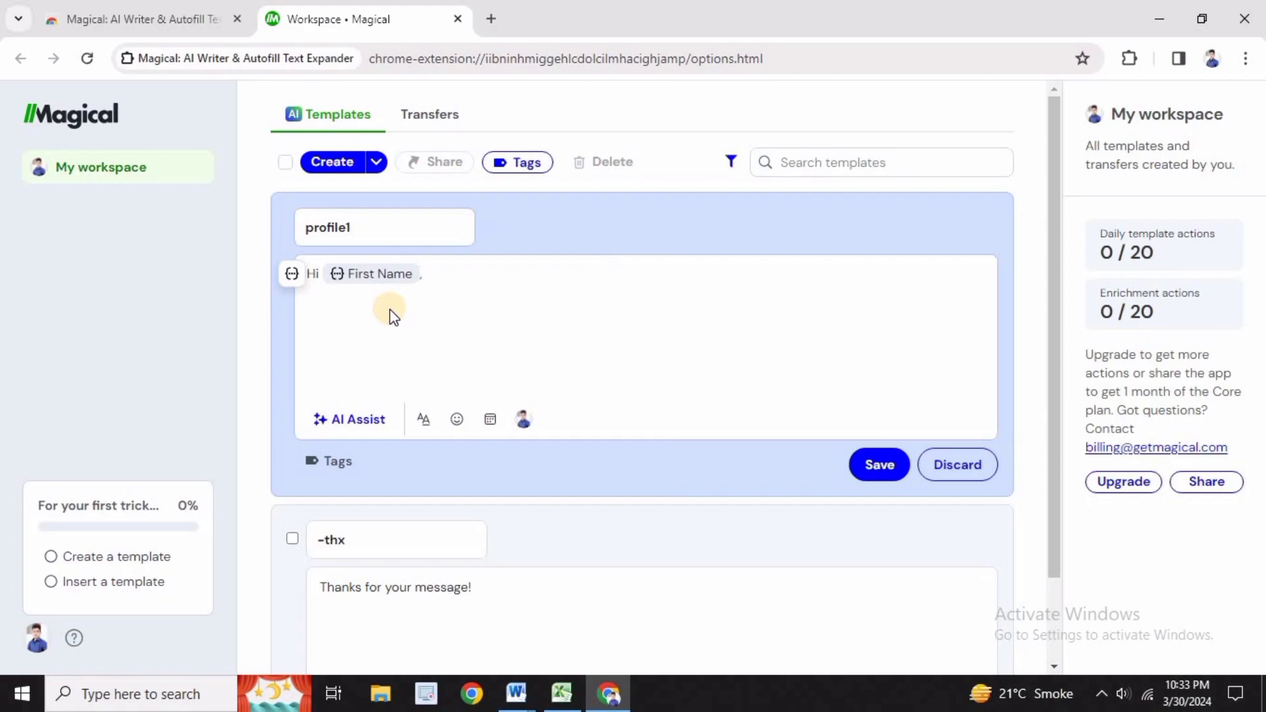
type(",")
left_click(443, 277)
left_click(516, 695)
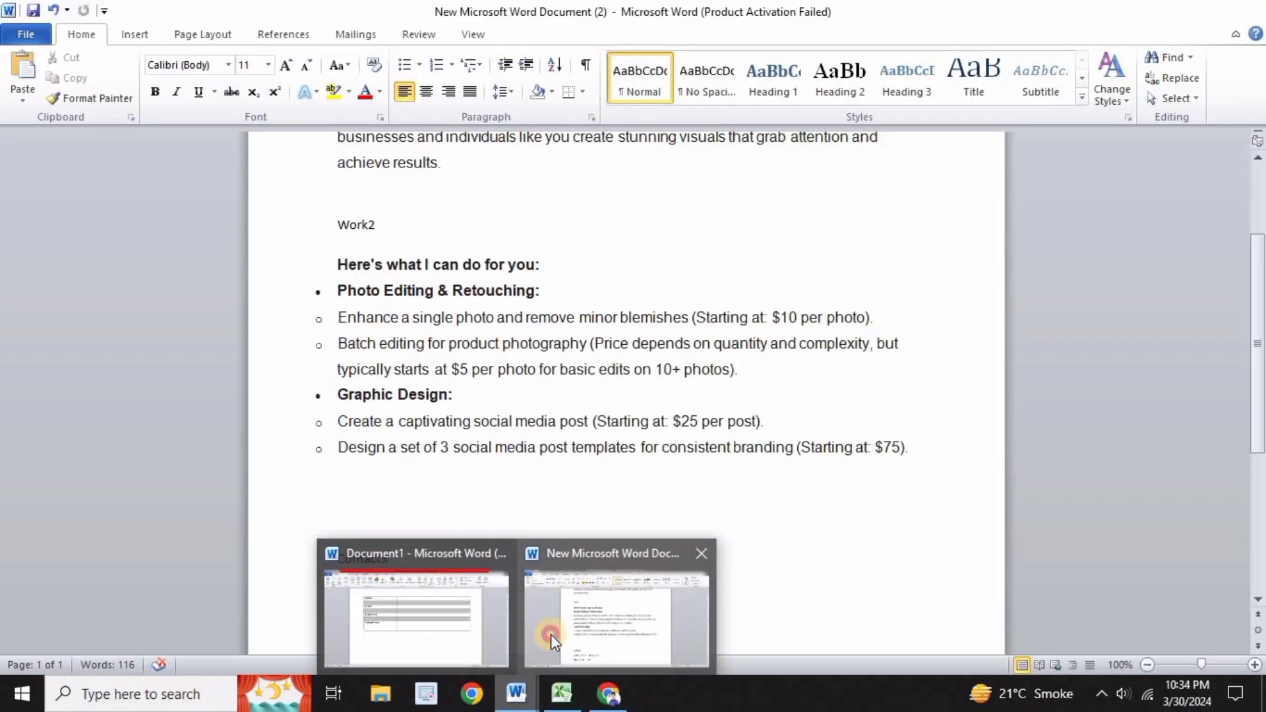
left_click(551, 634)
scroll(364, 391, "up", 3)
left_click_drag(336, 286, 476, 347)
key("ctrl+c")
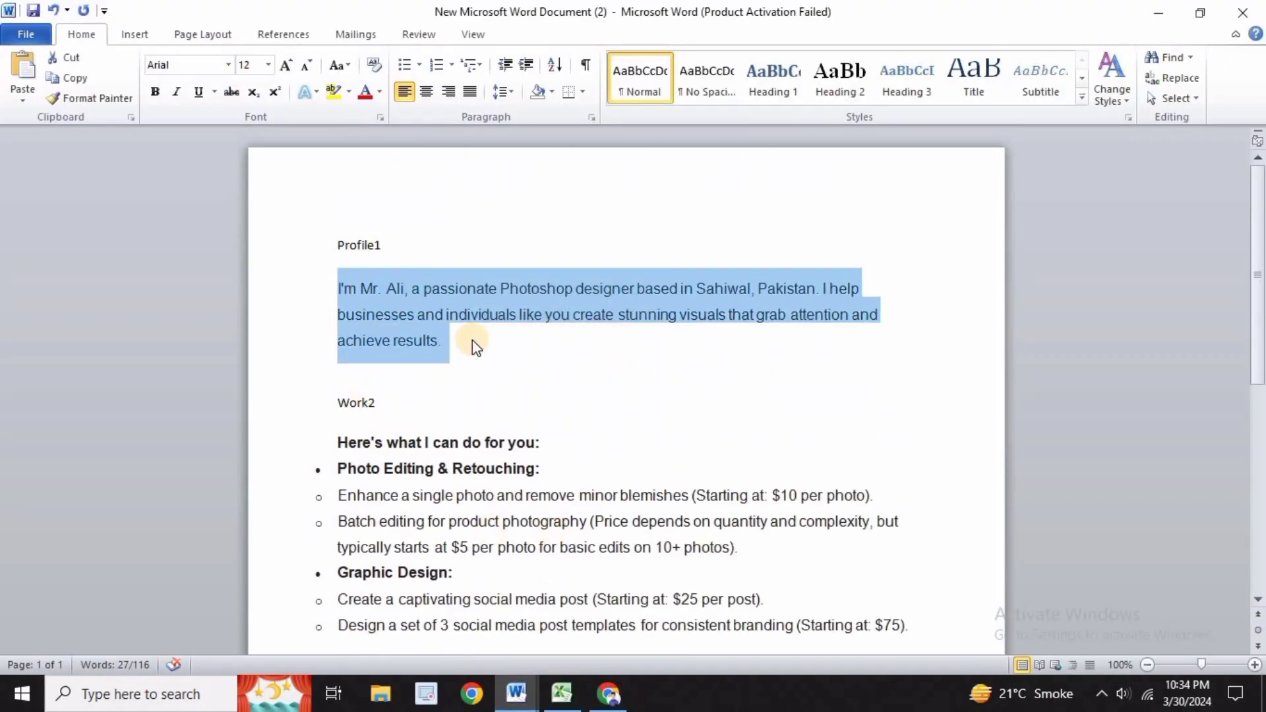
key("alt+Tab")
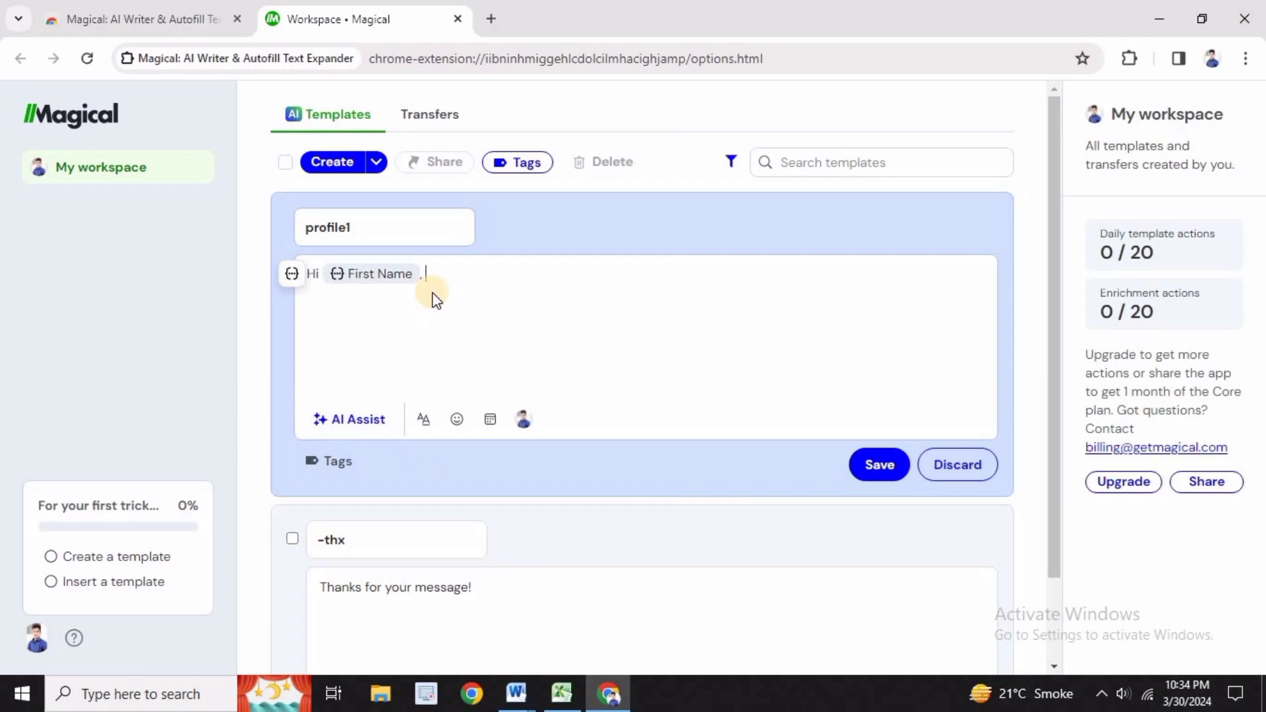
key("ctrl+v")
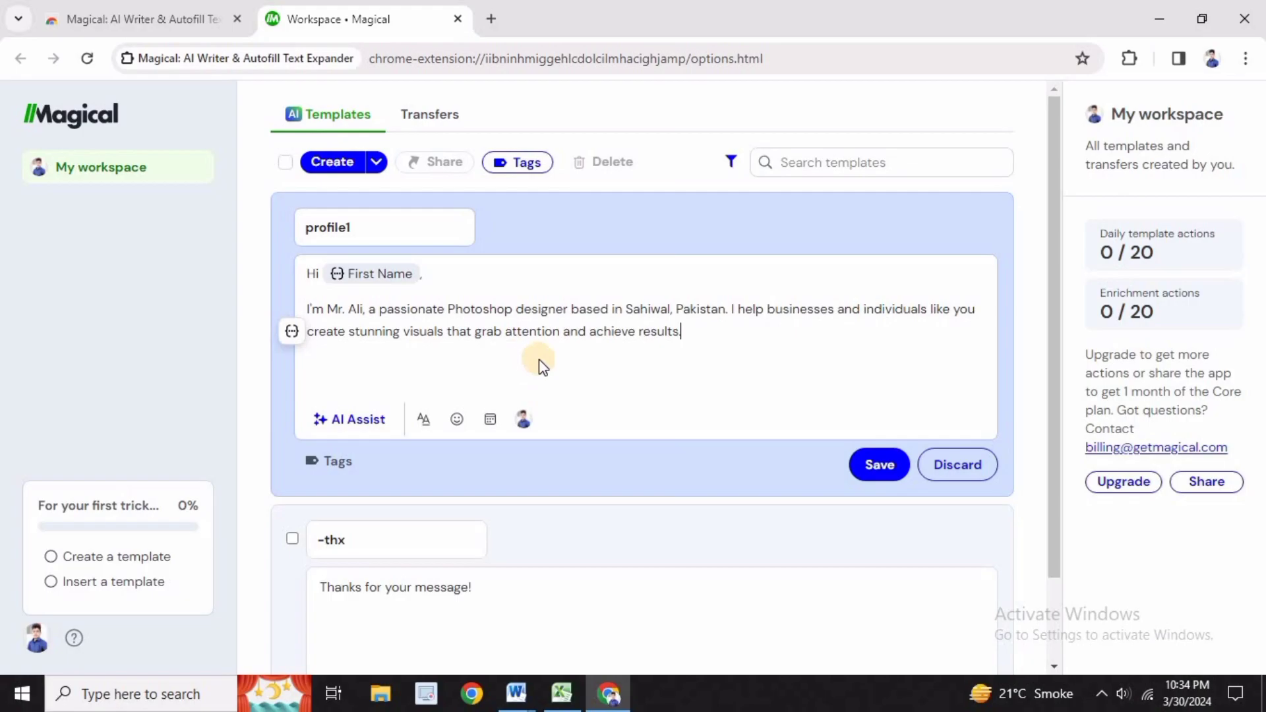
left_click(876, 465)
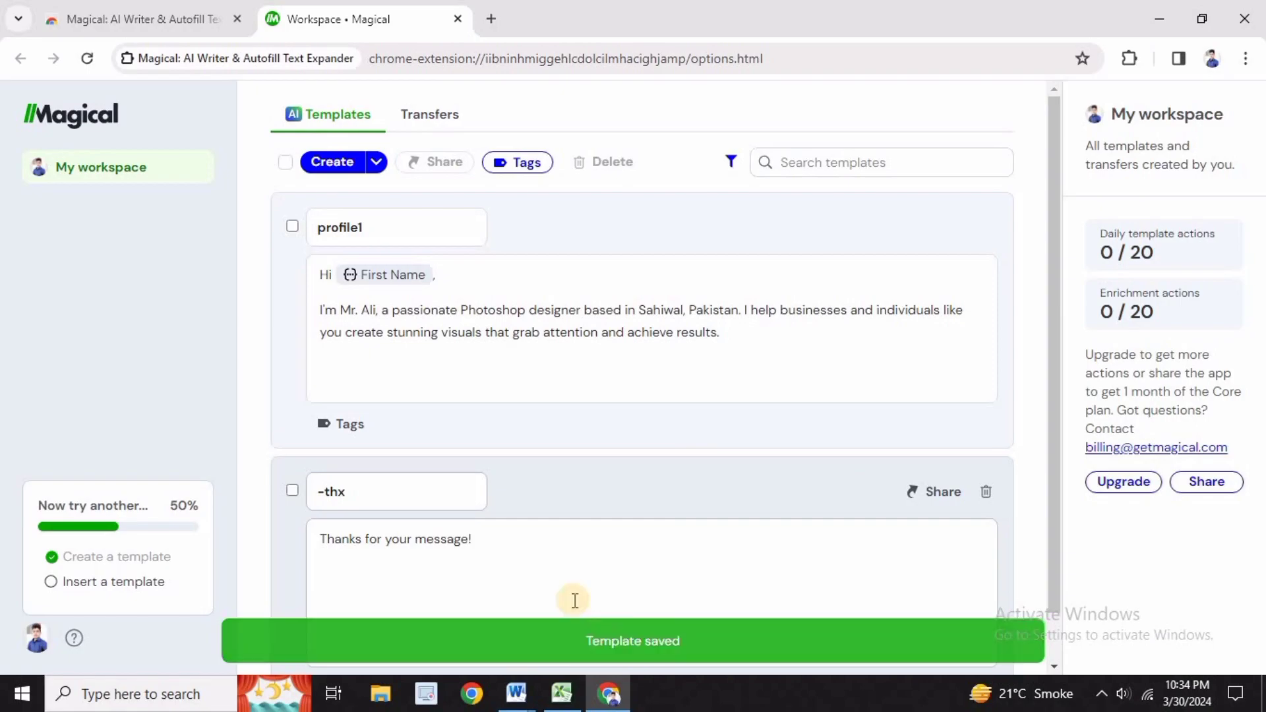
Create a second template with the trigger Work2
left_click(330, 165)
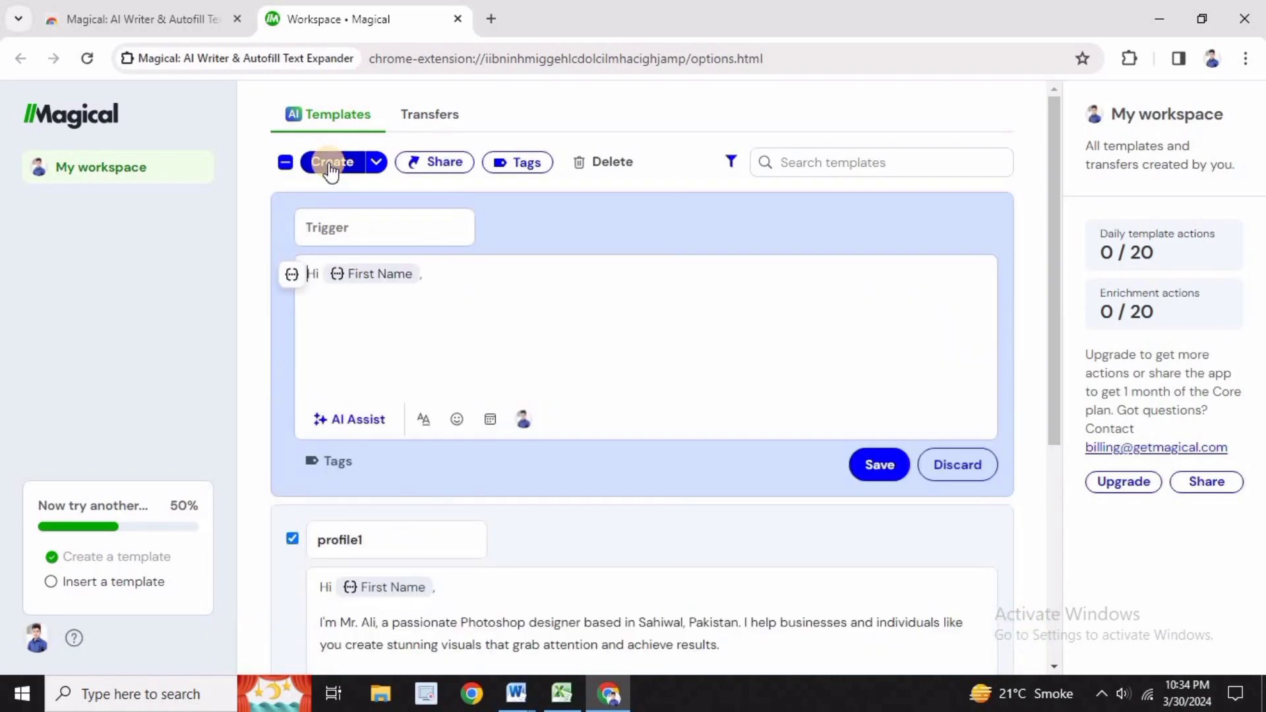
left_click(354, 228)
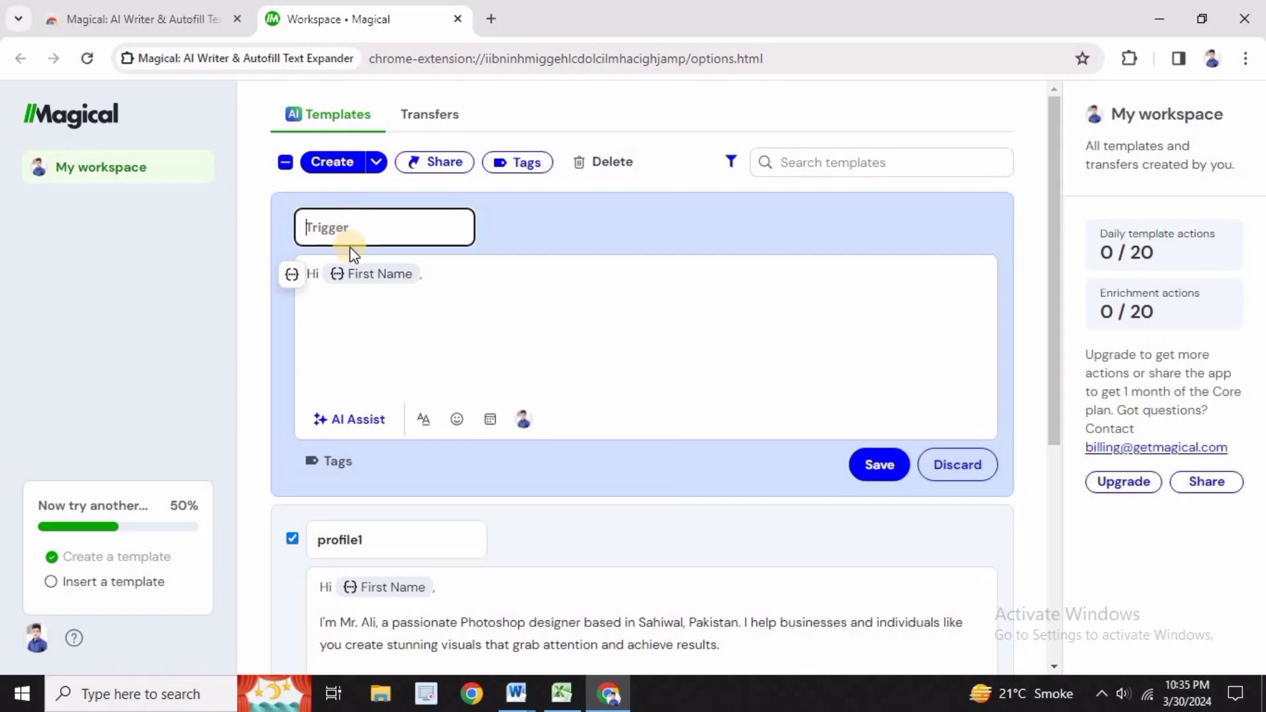
type("Work2")
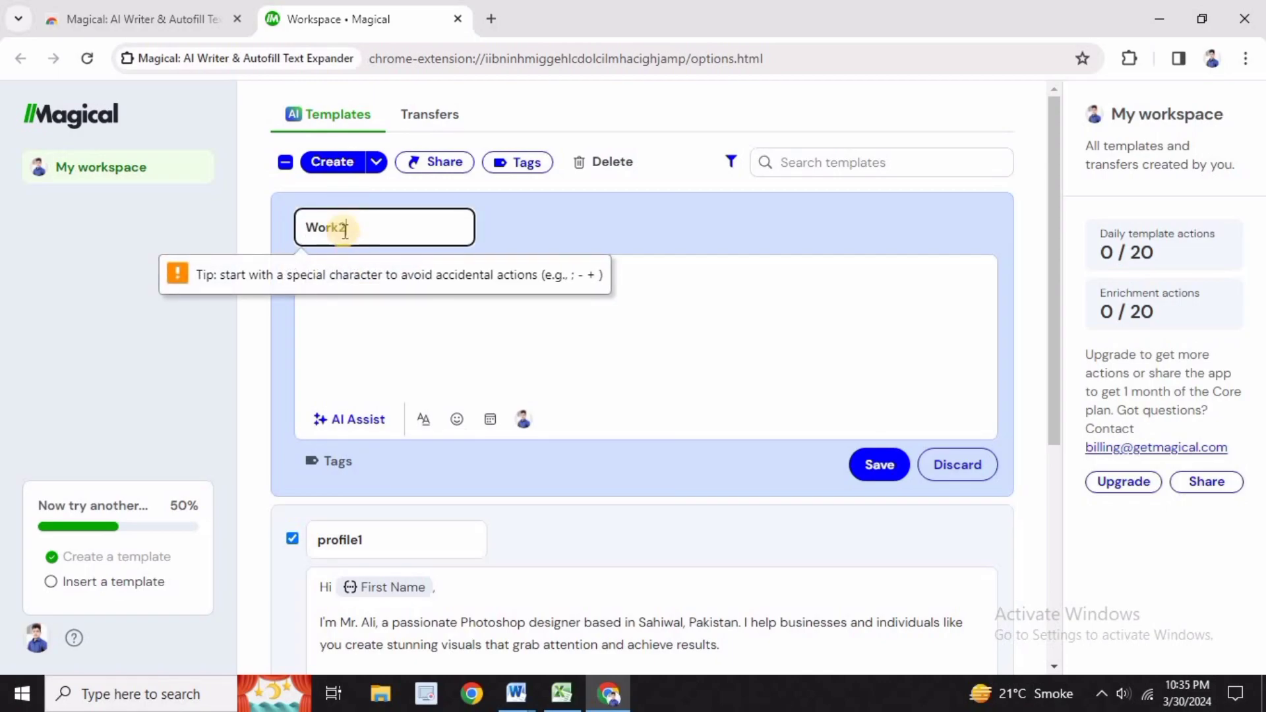
Copy the services and pricing list under Work2 from the Word document into the template body, and save the template
left_click(517, 694)
left_click(561, 643)
scroll(570, 579, "down", 2)
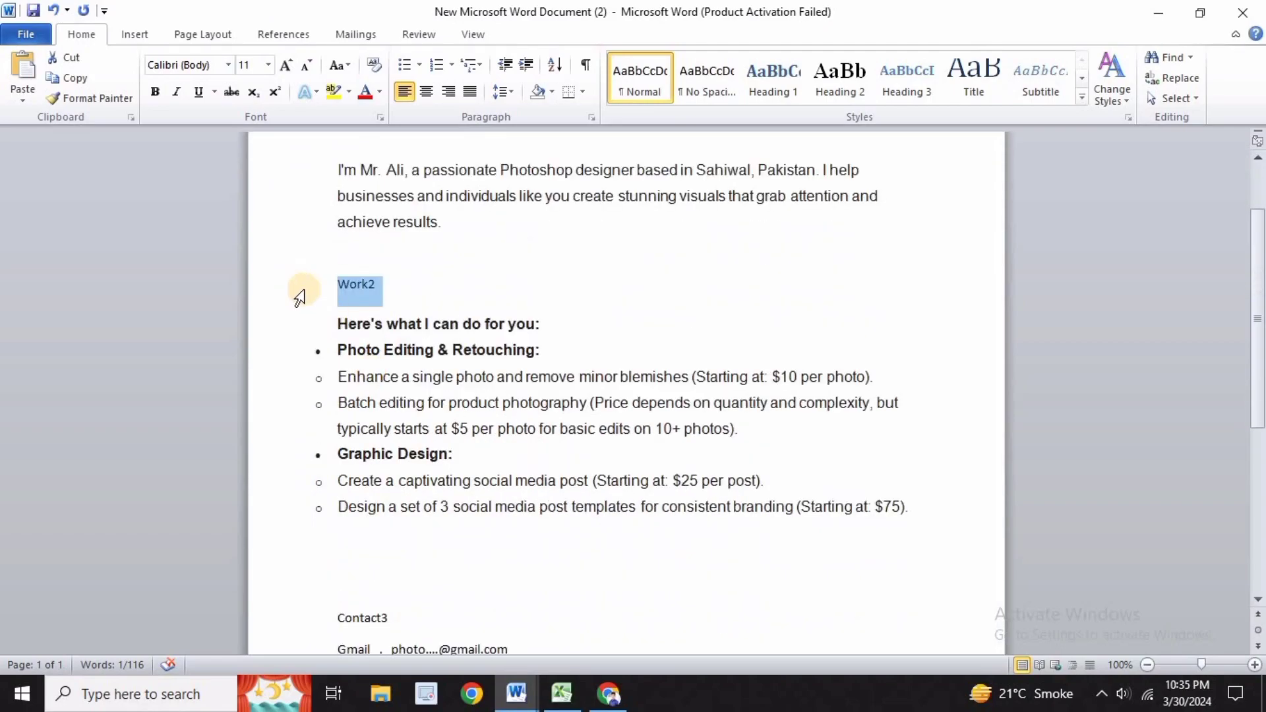
left_click_drag(337, 324, 719, 558)
key("ctrl+c")
left_click(603, 703)
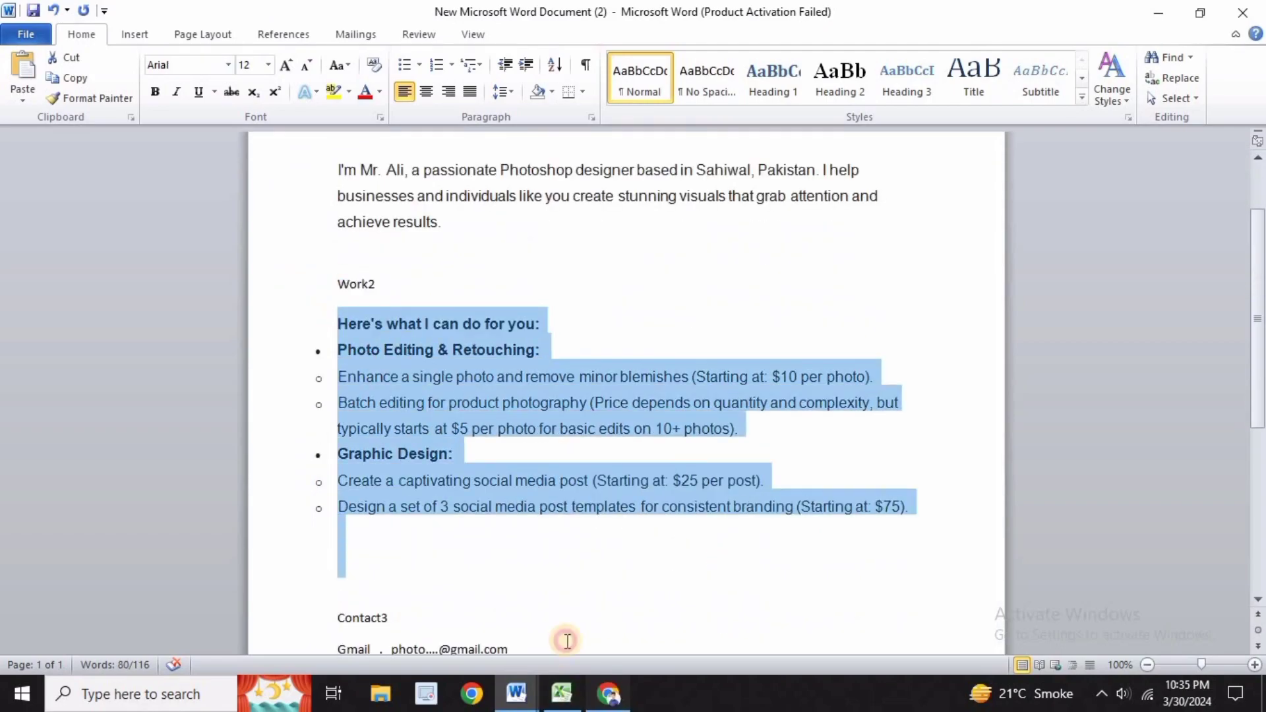
key("ctrl+v")
scroll(599, 455, "down", 2)
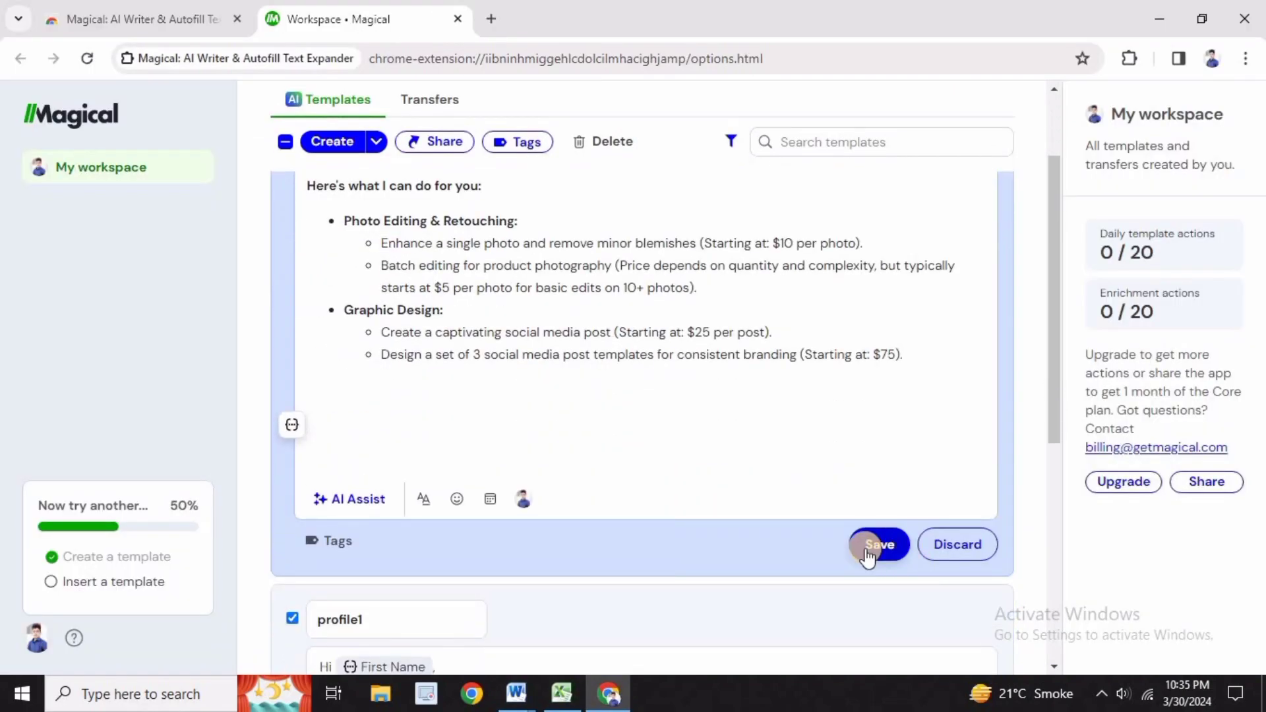
left_click(877, 545)
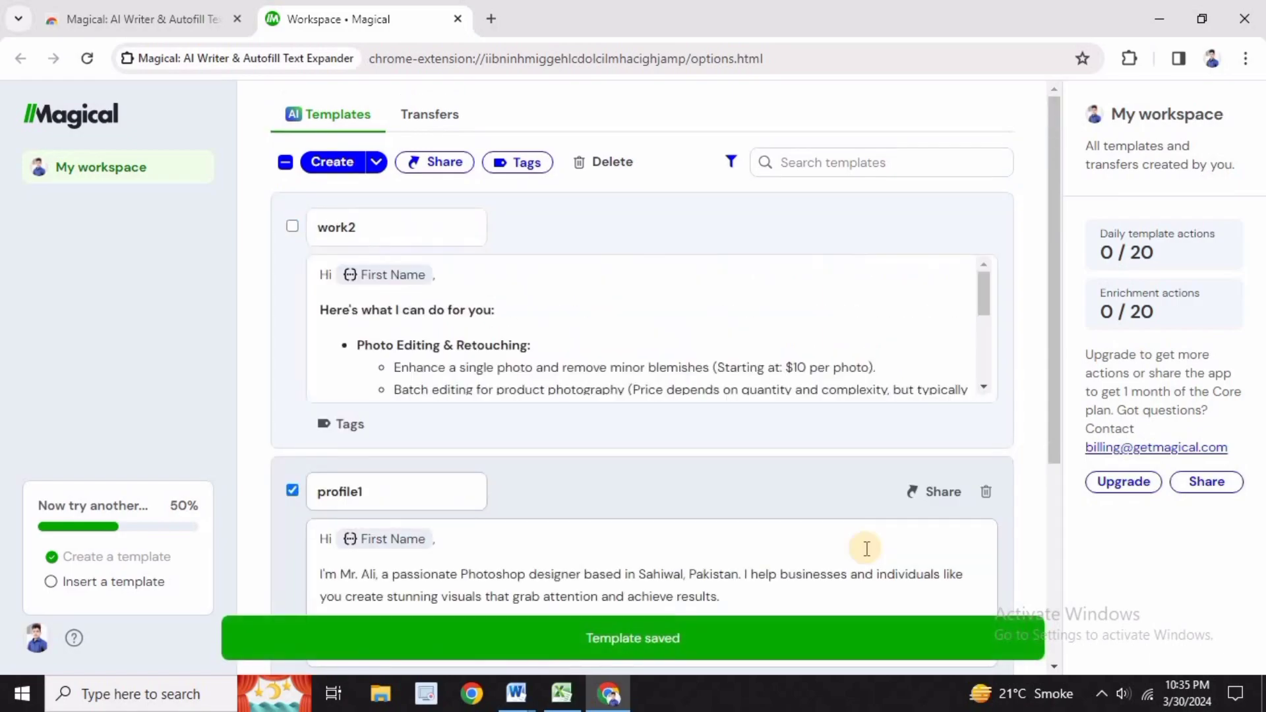
Create a third template with the trigger Contact3 and place the cursor in its message body
left_click(331, 165)
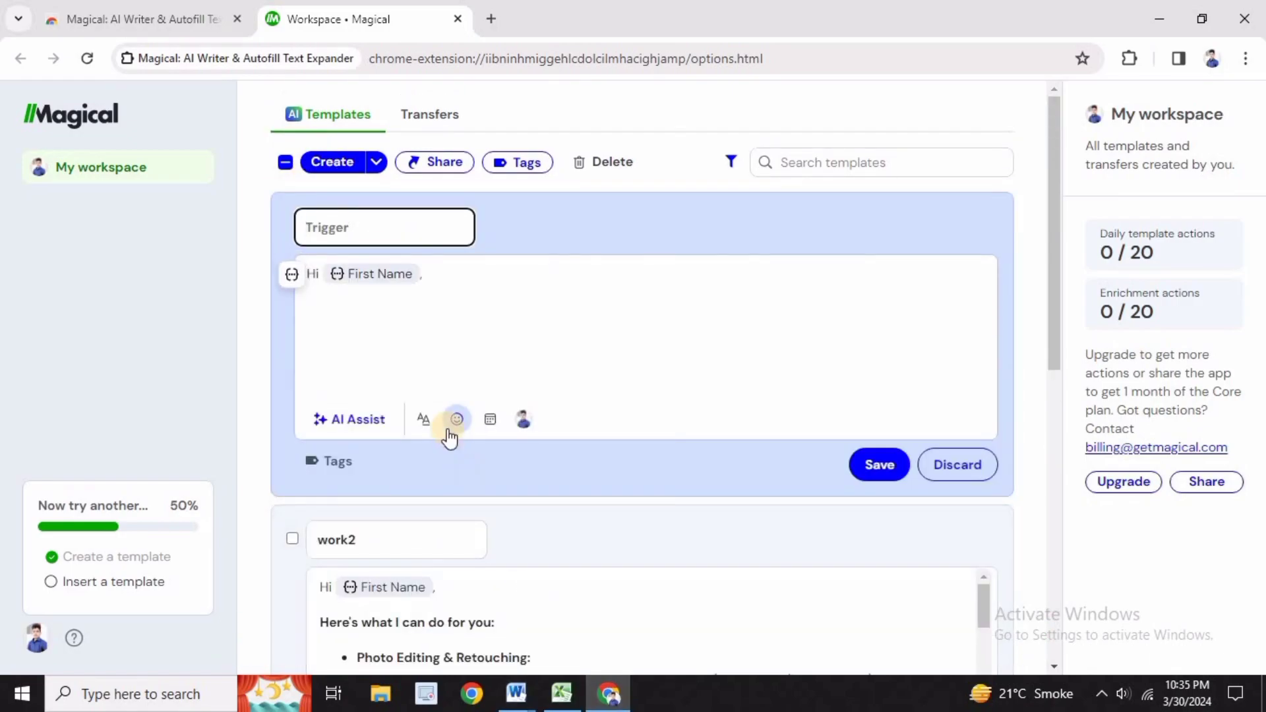
type("Contact3")
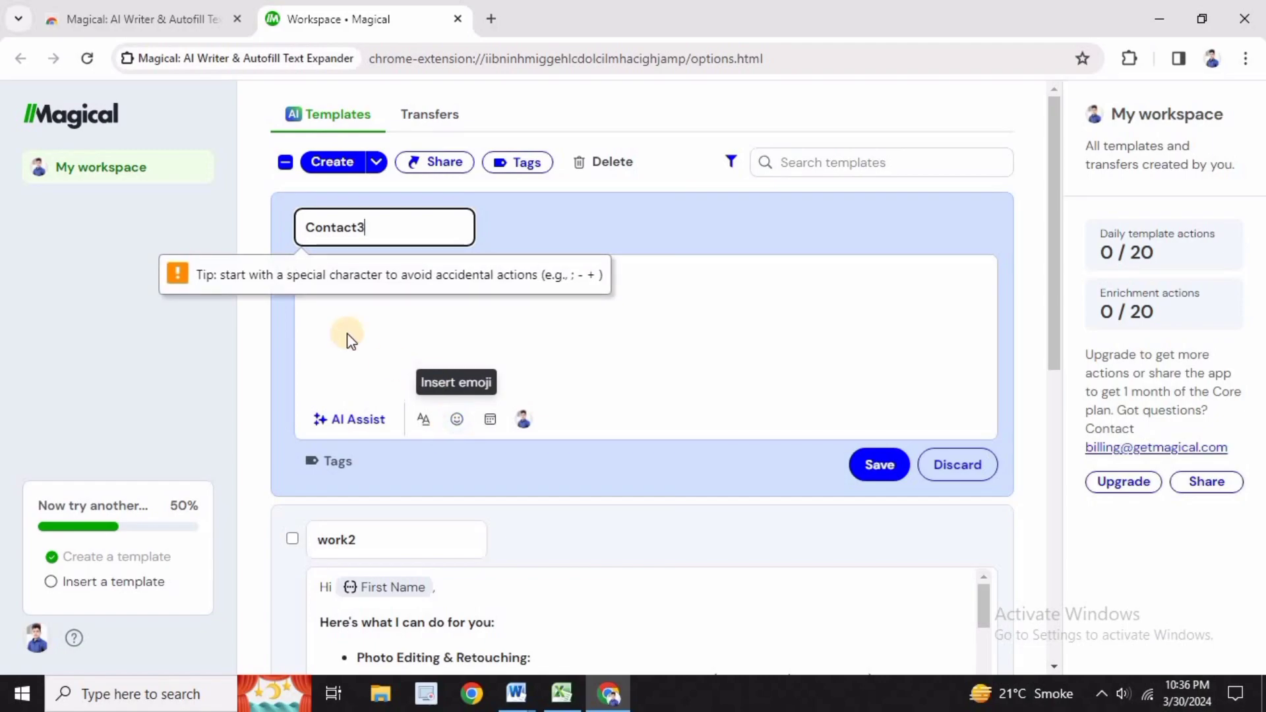
left_click(351, 338)
Copy the e-mail and phone lines under Contact3 from the Word document into the template body, and save the template
left_click(520, 691)
left_click(592, 637)
left_click_drag(328, 525, 460, 568)
key("ctrl+c")
key("alt+Tab")
left_click(381, 331)
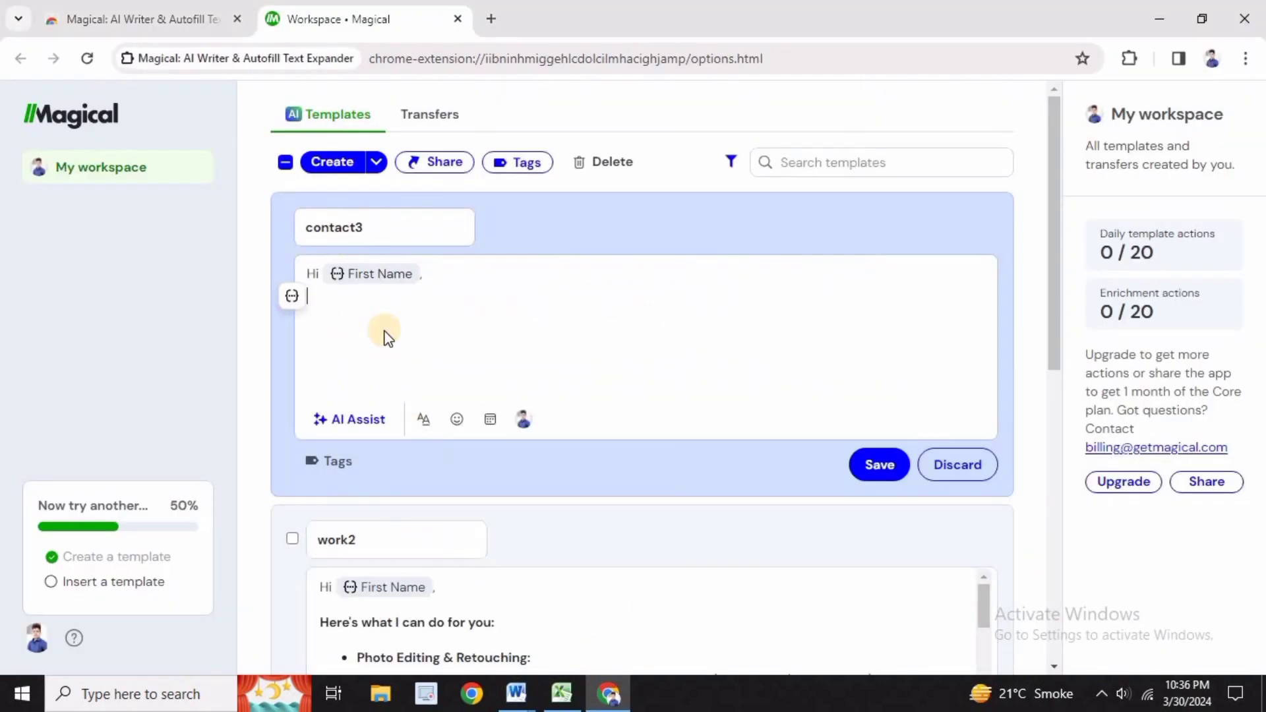
key("ctrl+v")
left_click(879, 465)
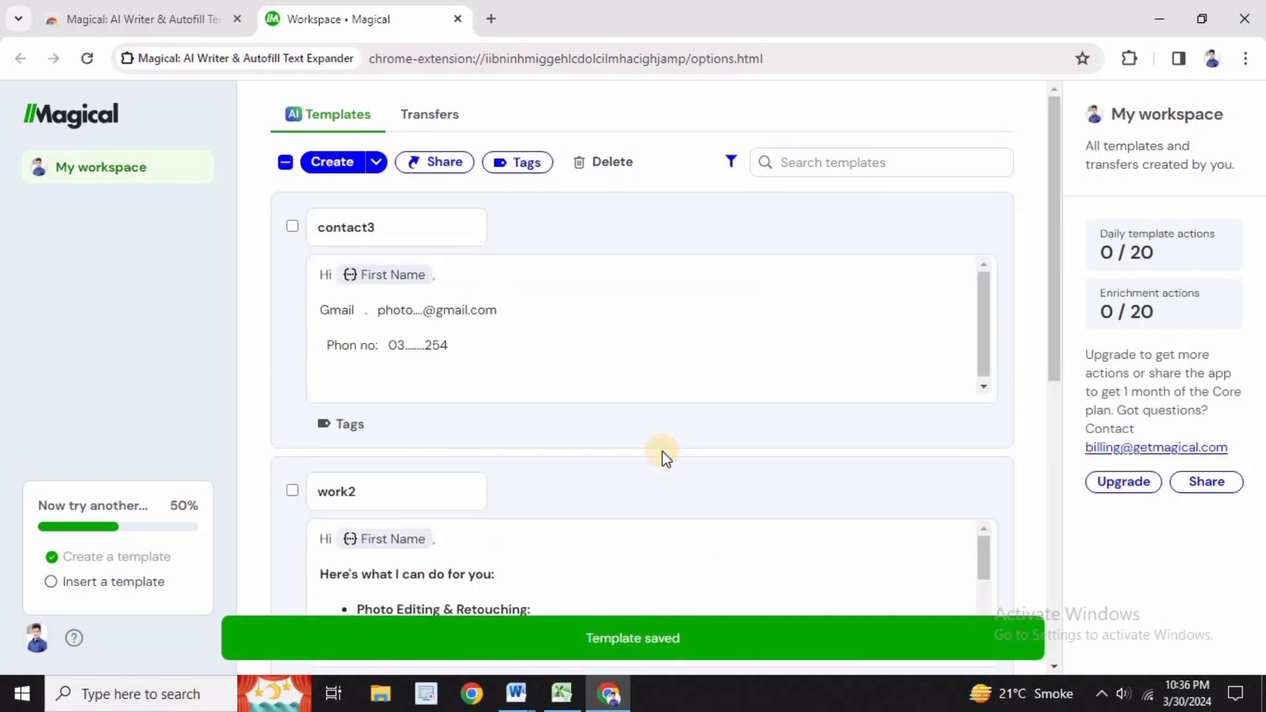
scroll(662, 451, "down", 3)
scroll(627, 416, "down", 3)
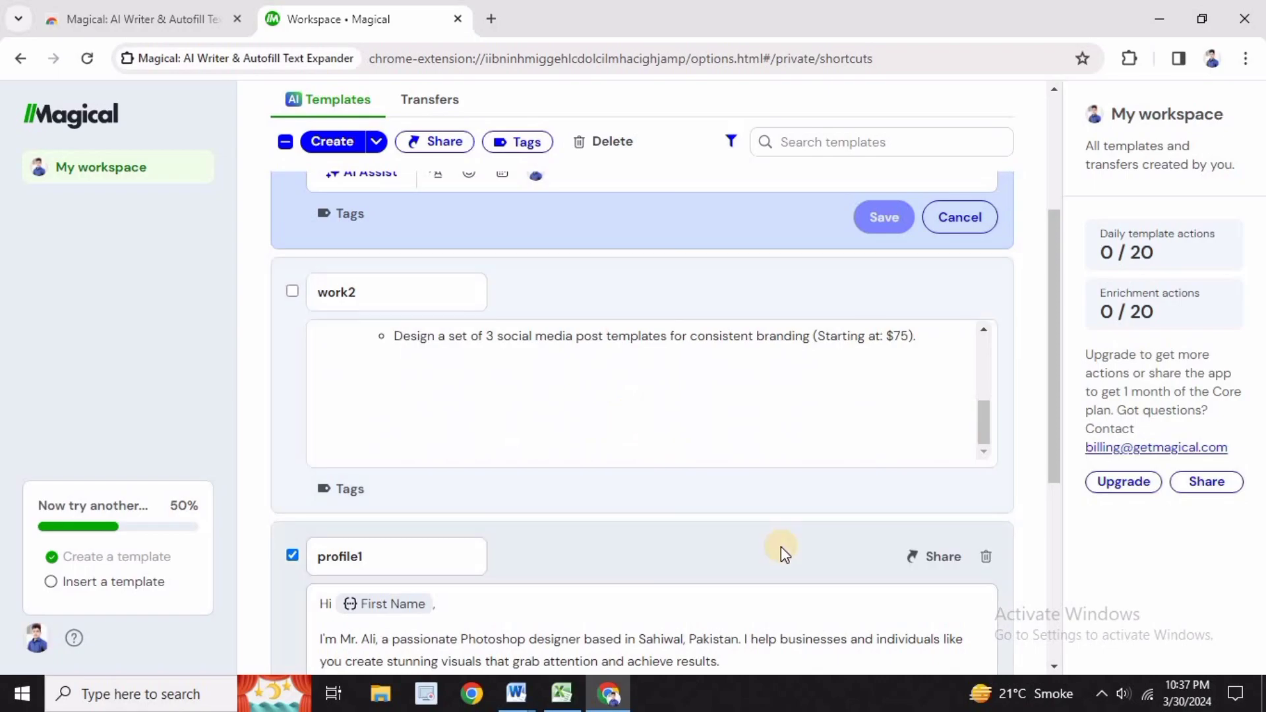
scroll(781, 554, "down", 3)
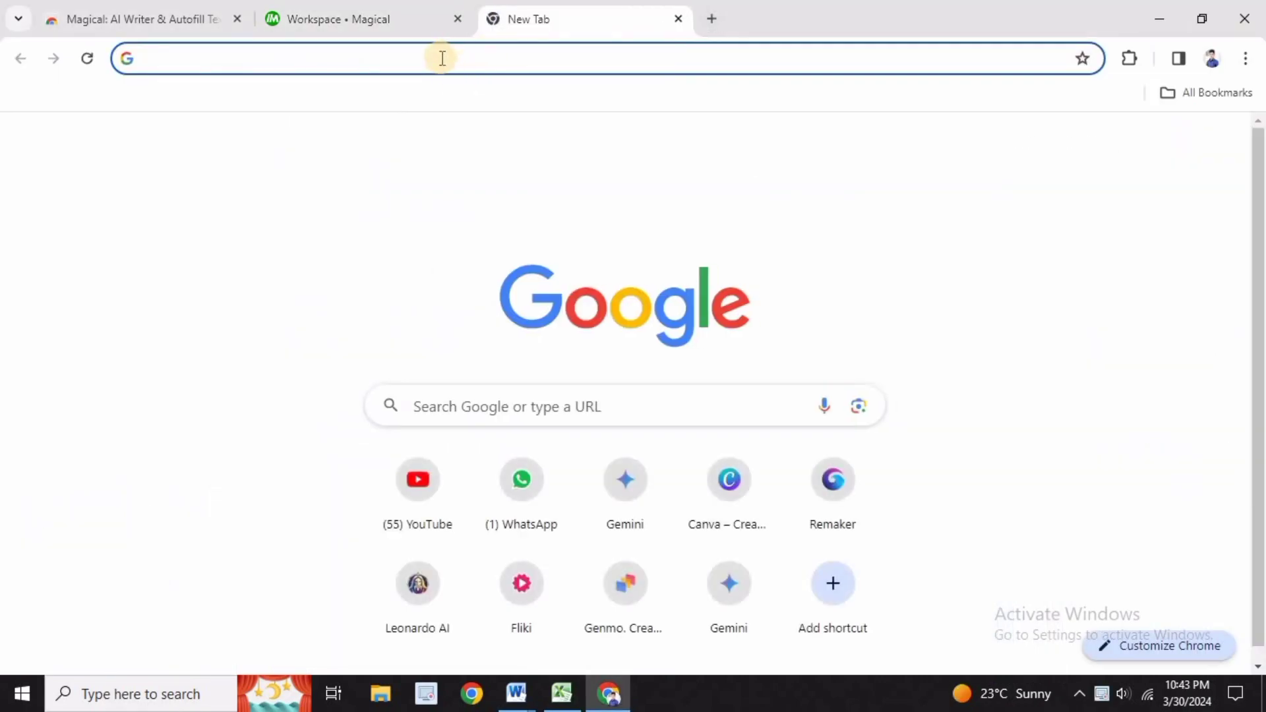
Search the web for "docs google" and open a blank Google Docs document
left_click(441, 57)
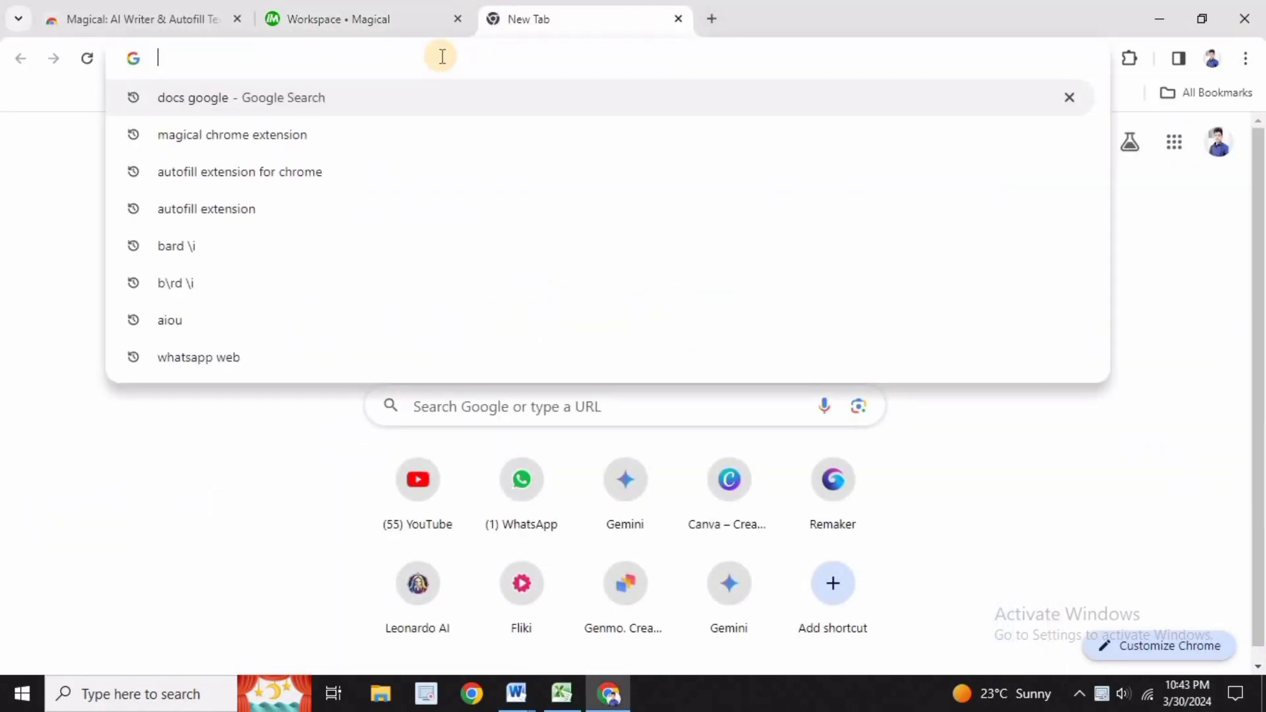
type("docs")
key("Return")
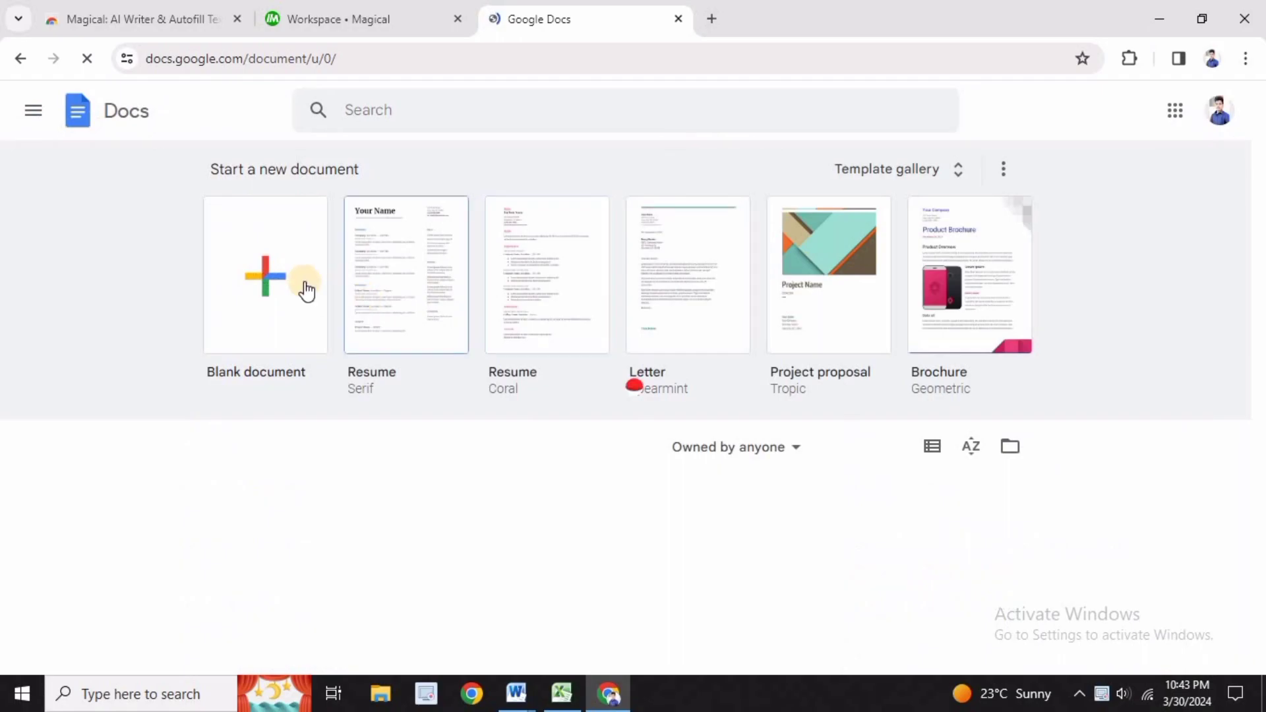
left_click(302, 285)
Insert the profile1 and work2 templates into the document through their triggers, leaving the First Name placeholder empty
type("profile1")
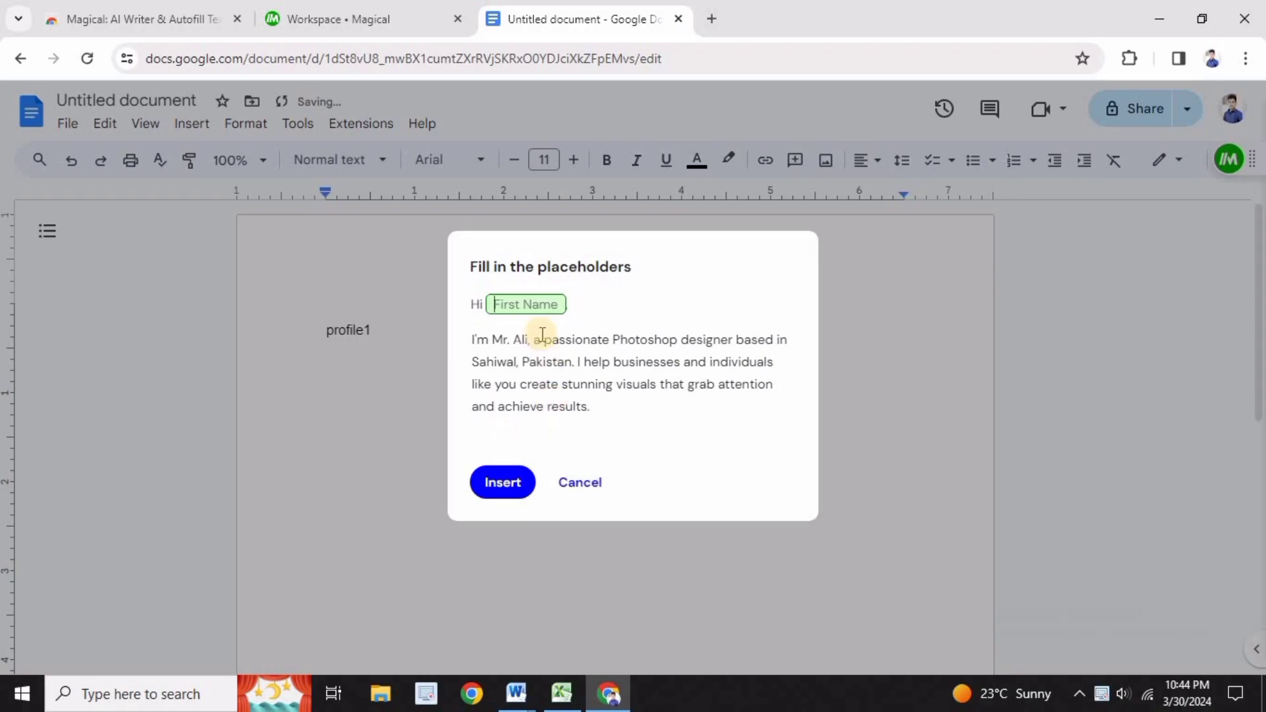
left_click(504, 487)
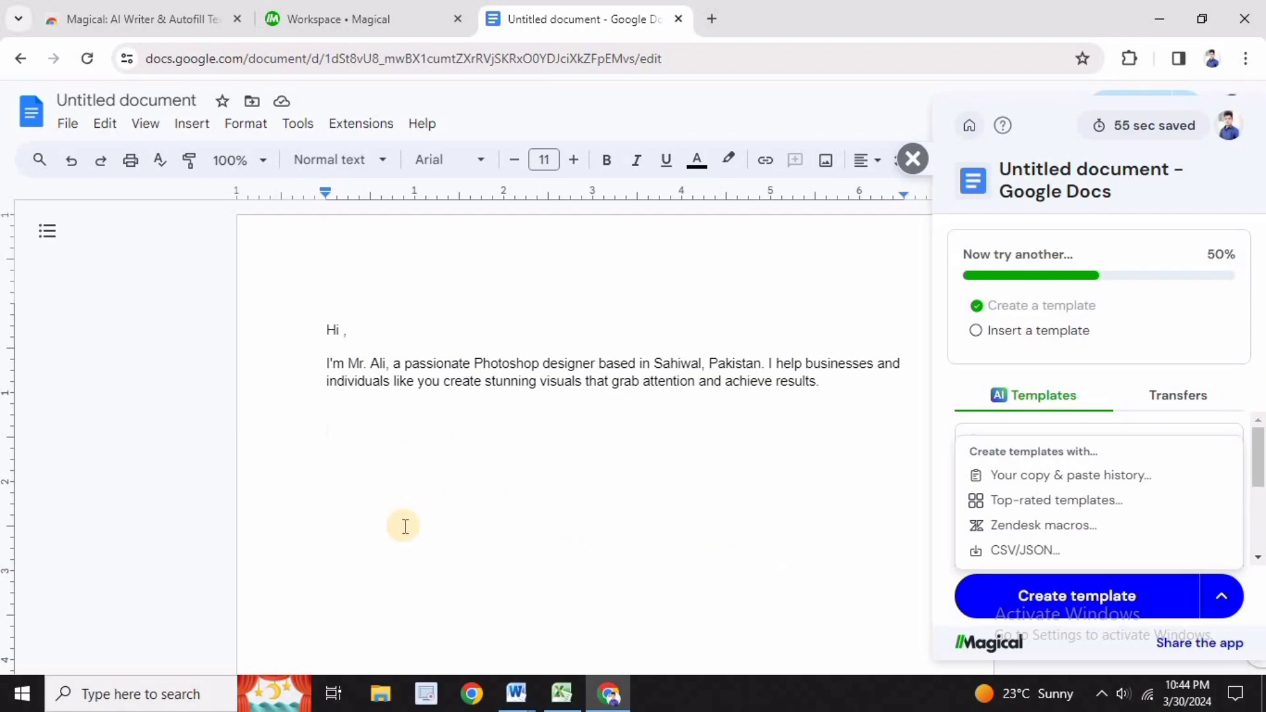
type("work")
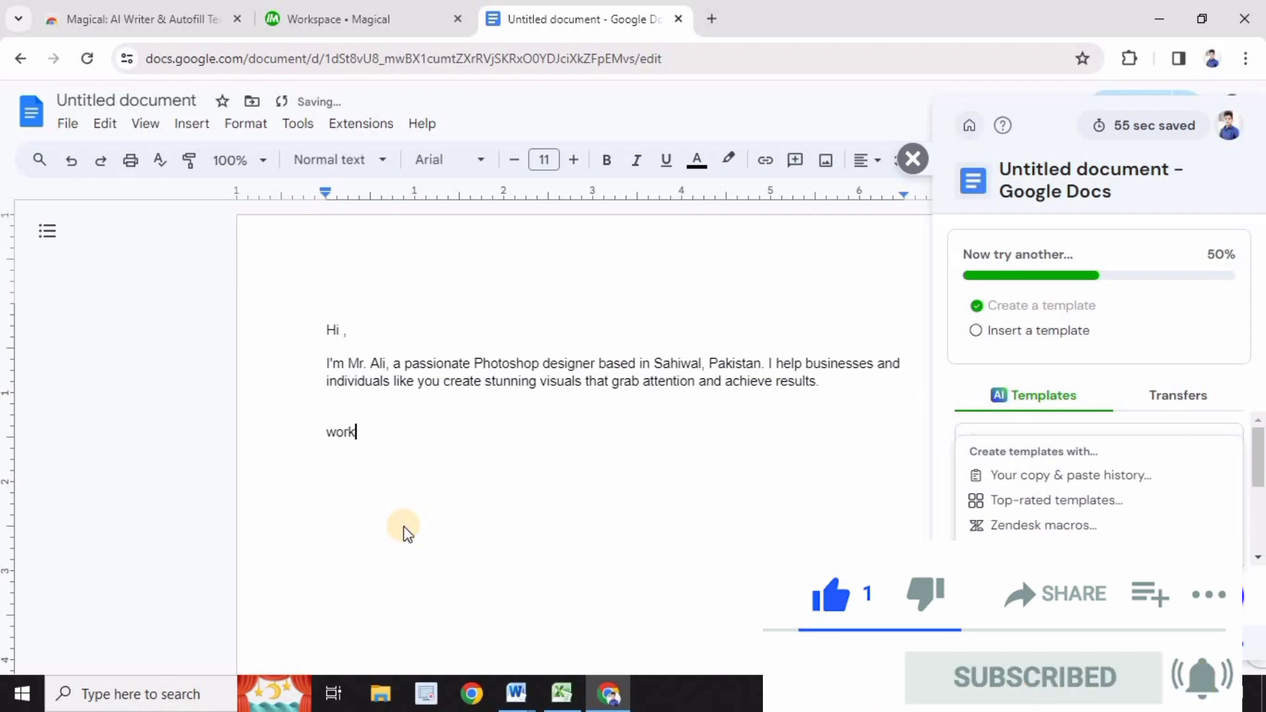
type("2")
left_click(492, 577)
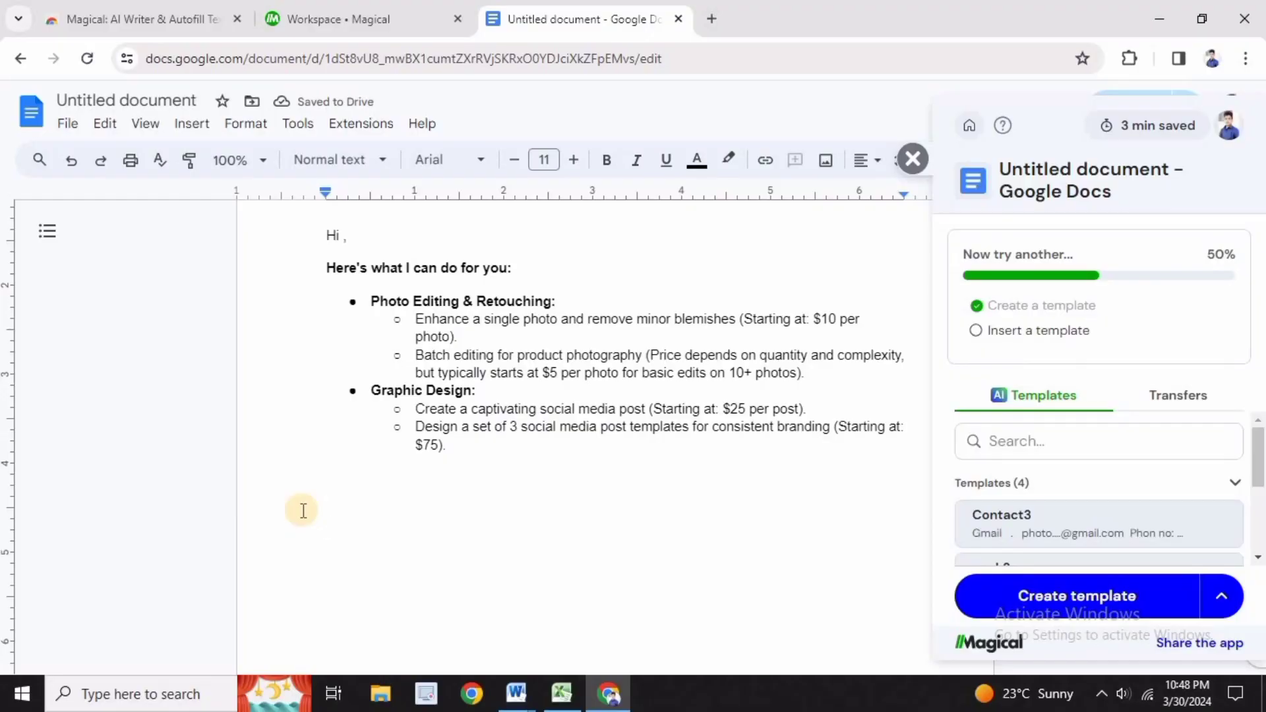
Insert the Contact3 template below the work2 content through its trigger, and review the assembled document
type("Con")
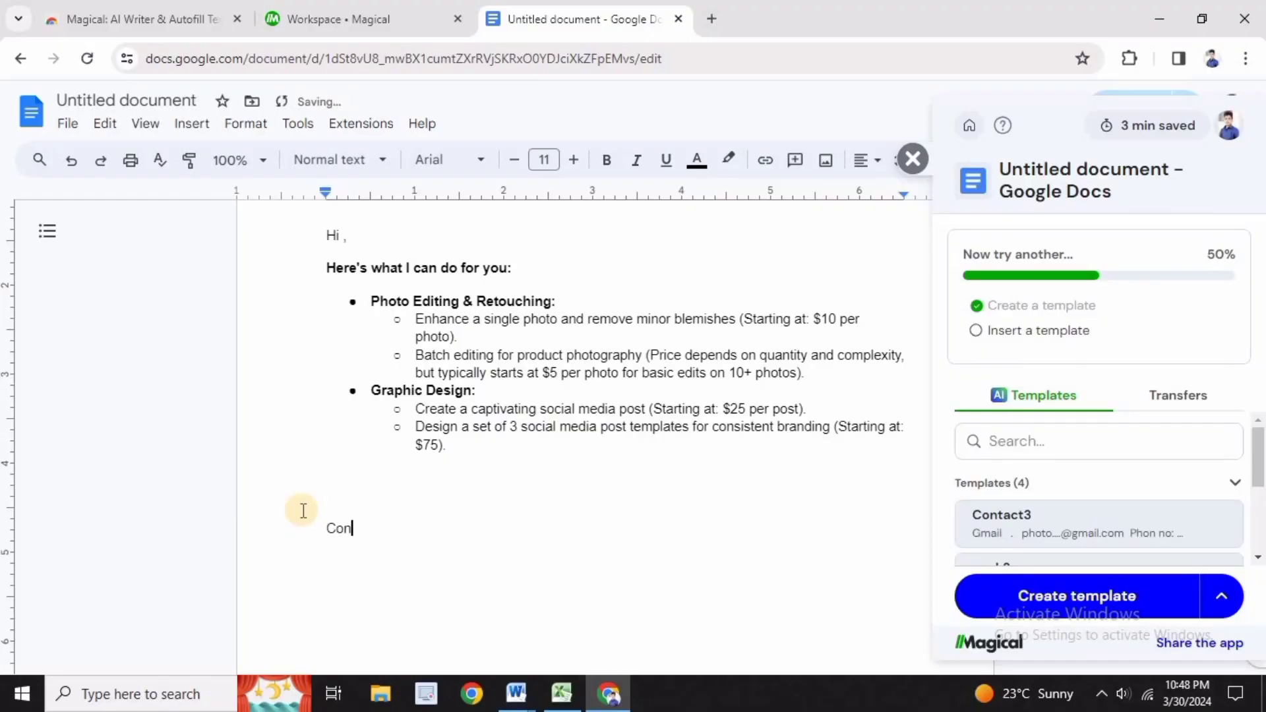
type("tact3")
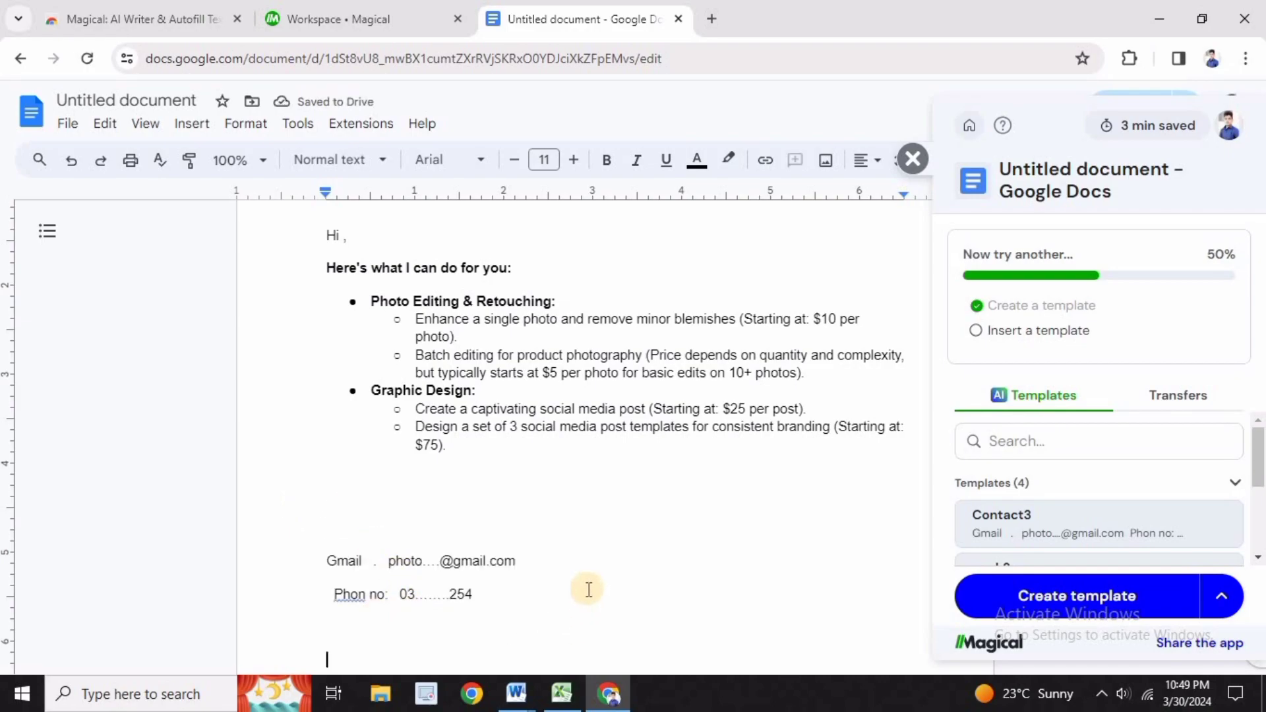
scroll(589, 589, "up", 2)
scroll(589, 589, "down", 4)
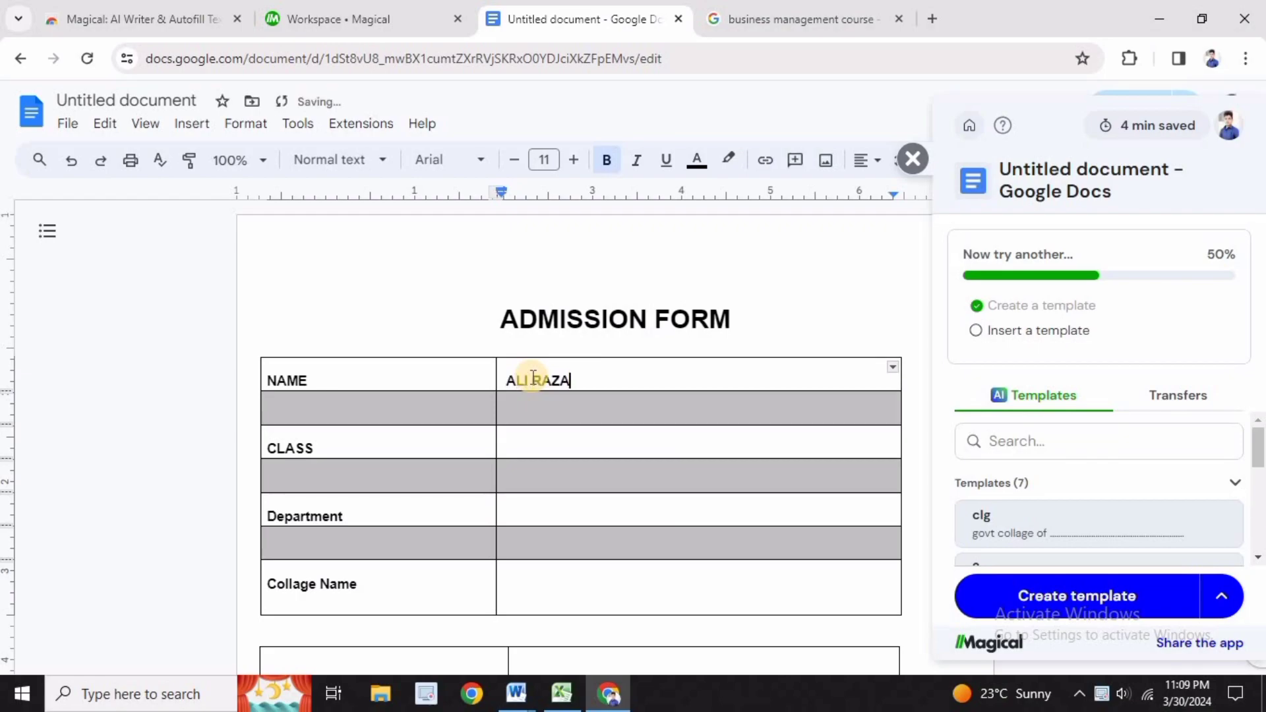
Enter the class ICOM by hand in the CLASS row of the admission form
left_click(545, 434)
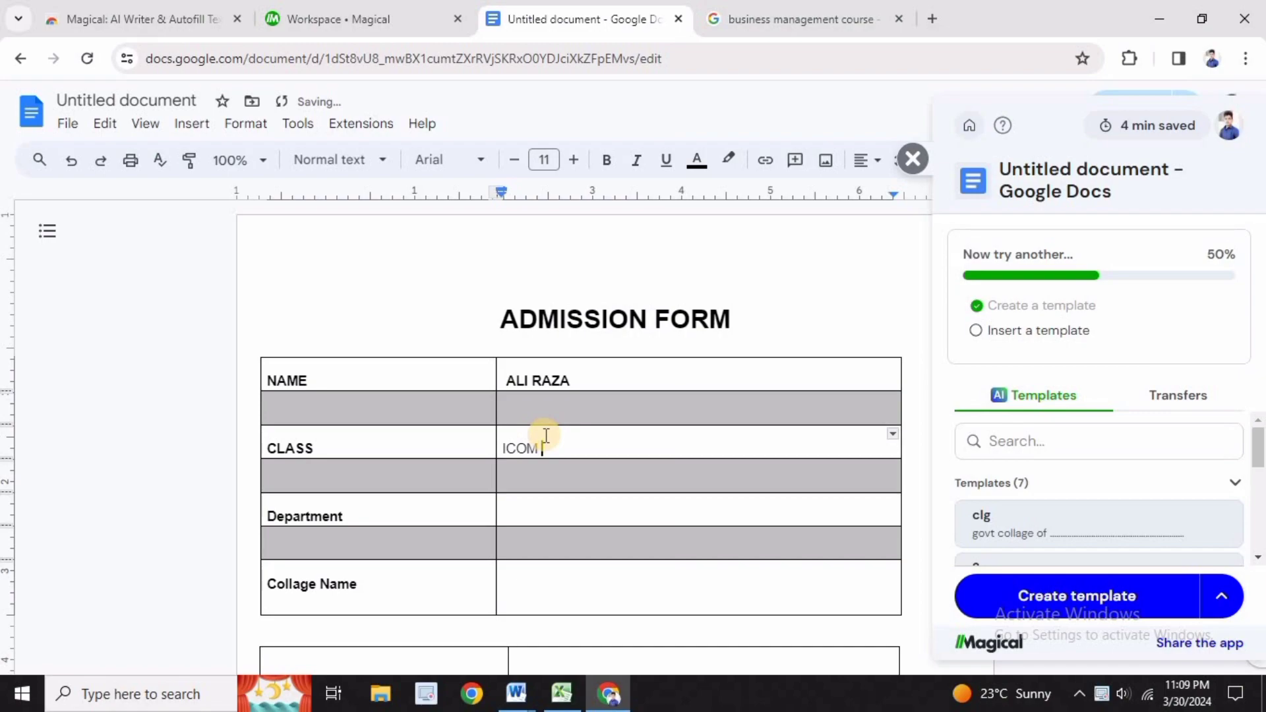
type("ICOM (PA")
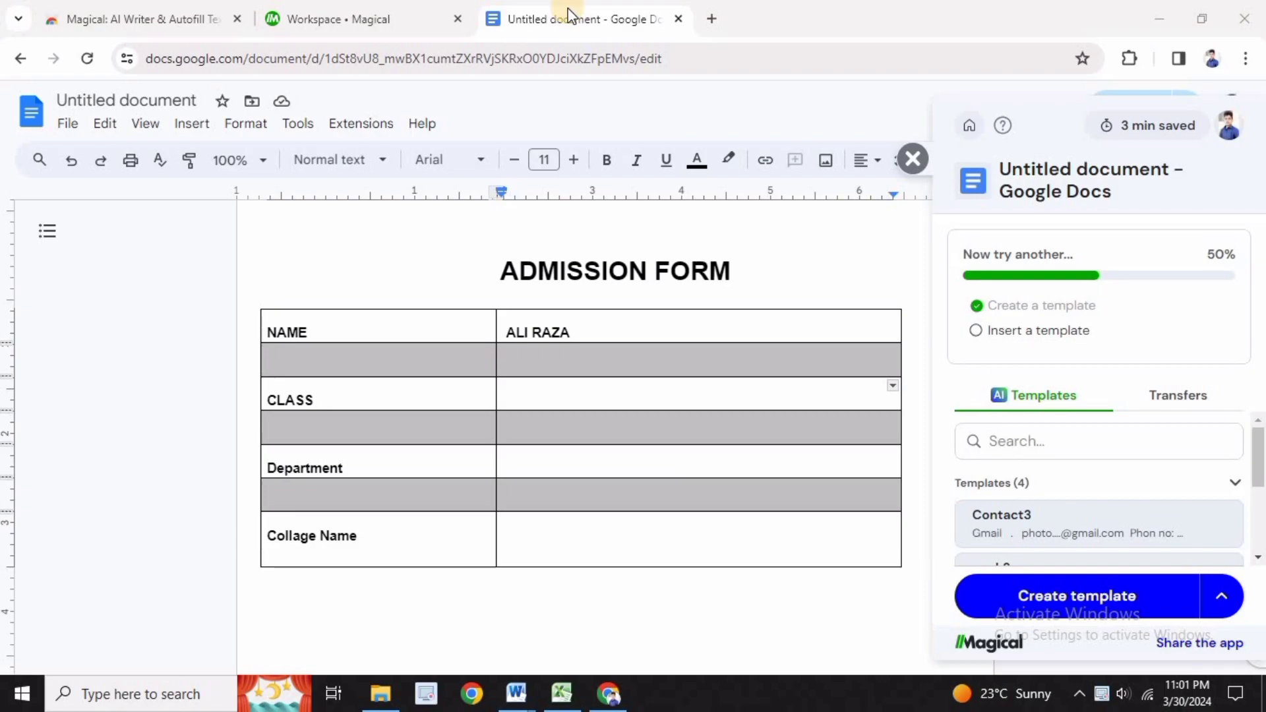
In the Magical workspace, create and save a template with the trigger 1 and the body "ICOM (PART 1) B"
left_click(339, 20)
left_click(320, 151)
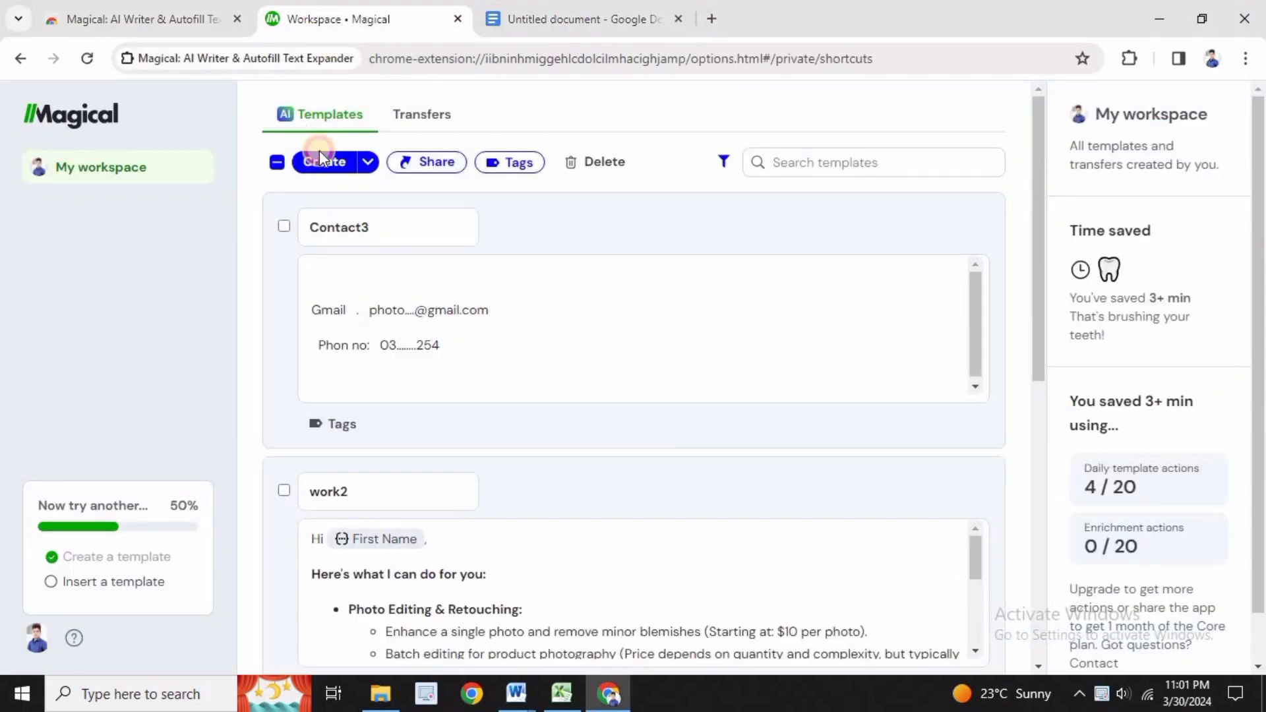
type("1")
left_click(283, 260)
type("ICOM (")
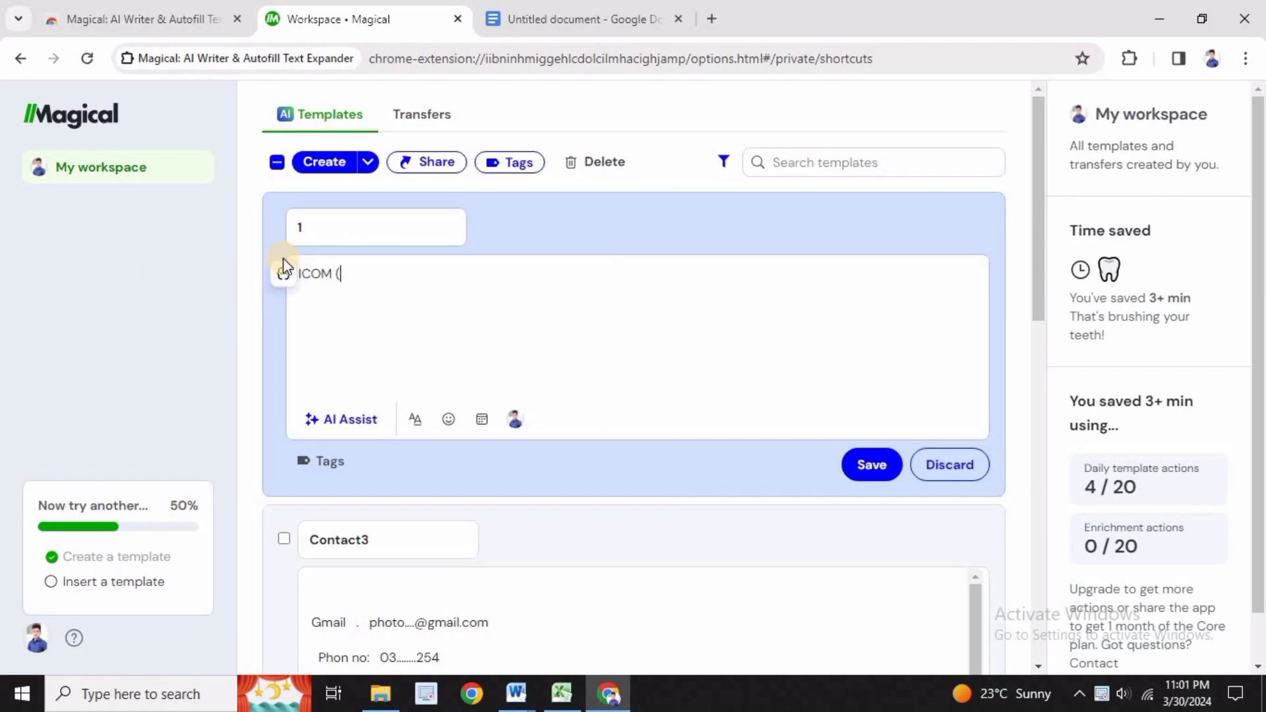
type("PART 1")
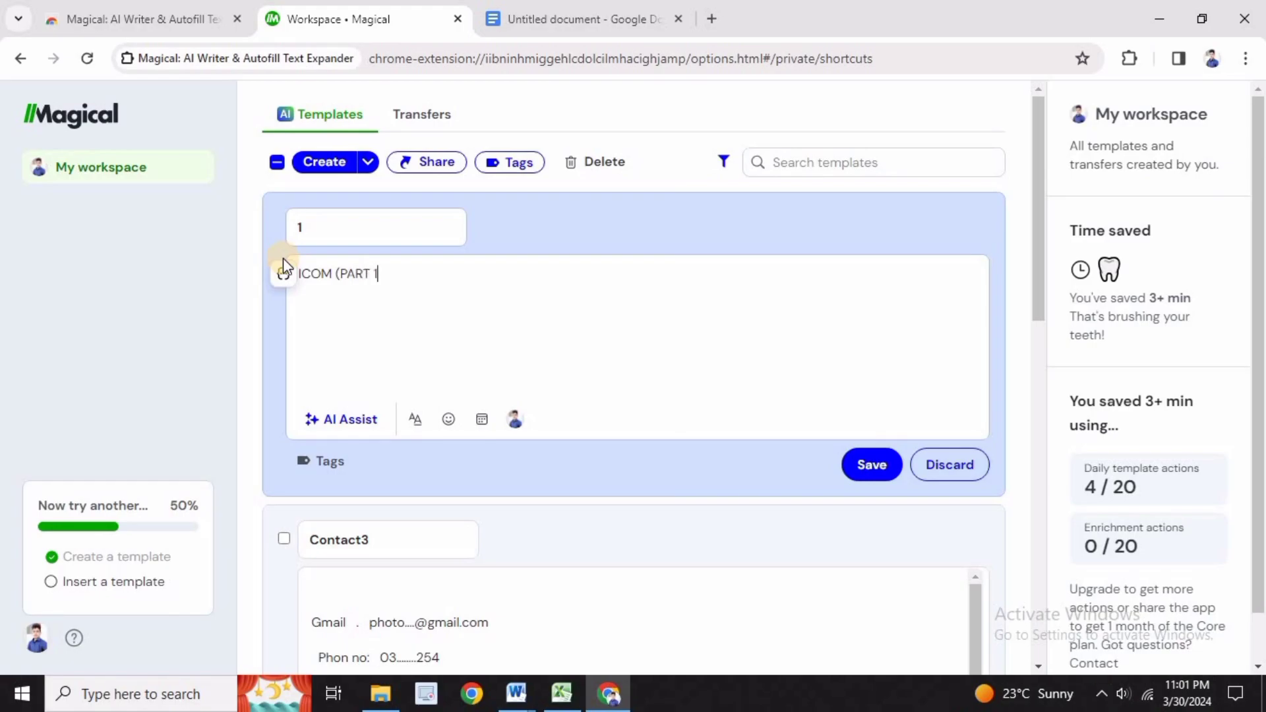
type(") B")
left_click(867, 480)
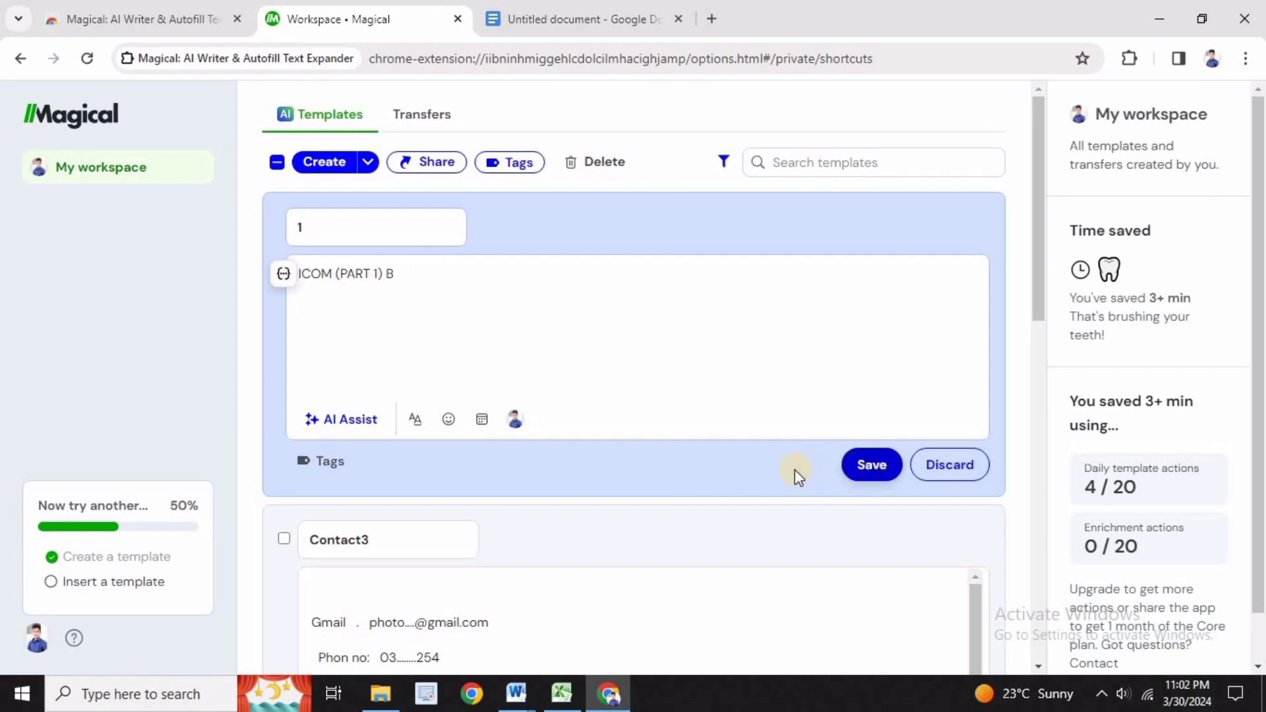
Create a template with the trigger 2, replace its default greeting with "business management", and save it
left_click(326, 166)
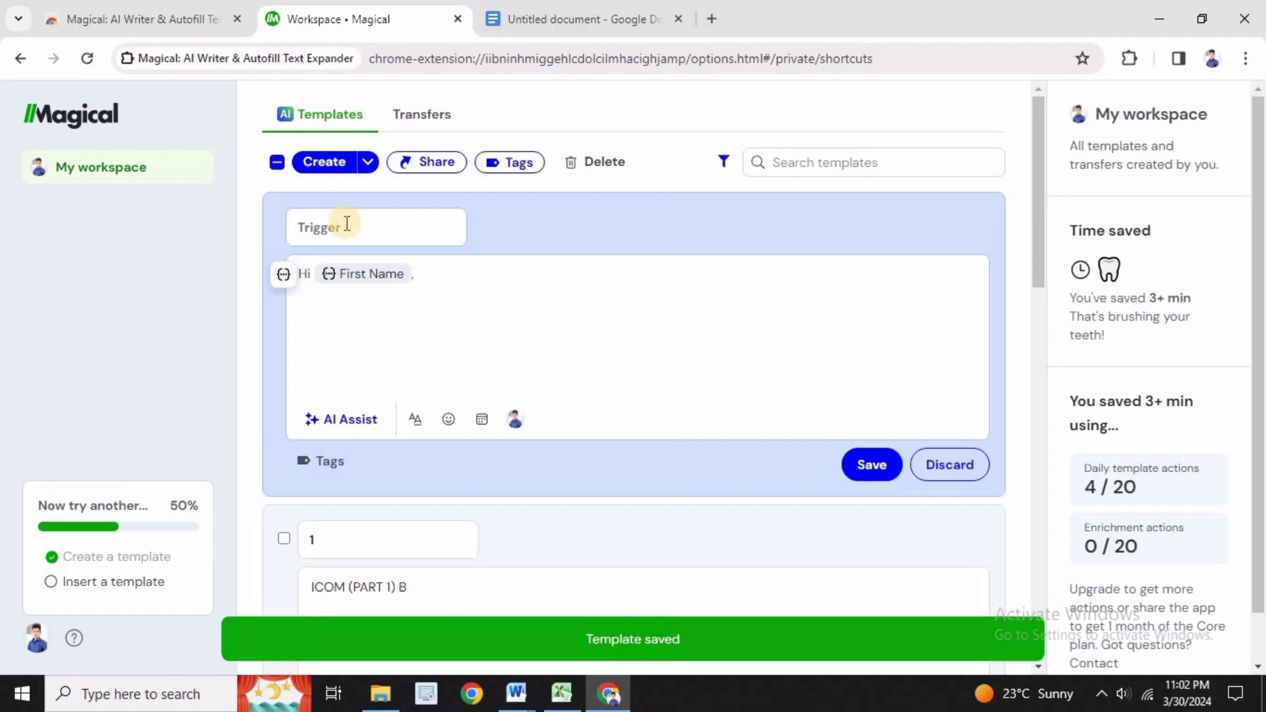
type("2")
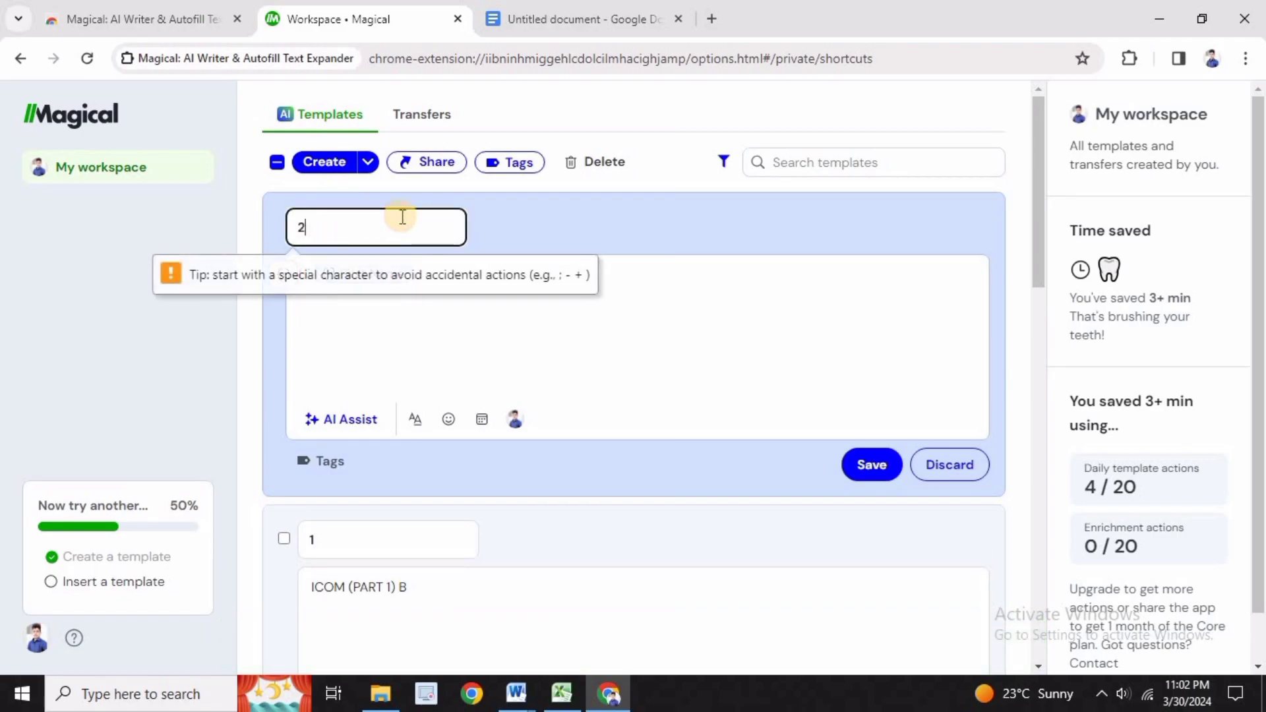
left_click(482, 358)
left_click_drag(440, 272, 188, 272)
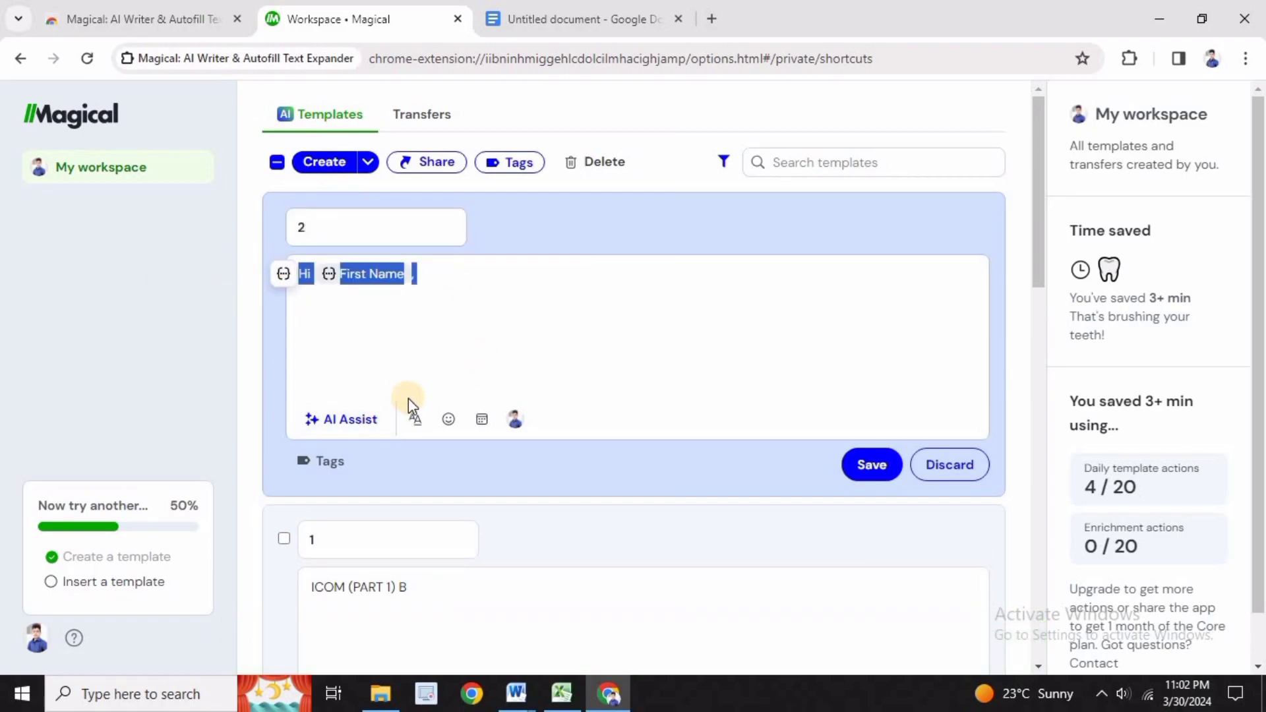
key("BackSpace")
key("ctrl+v")
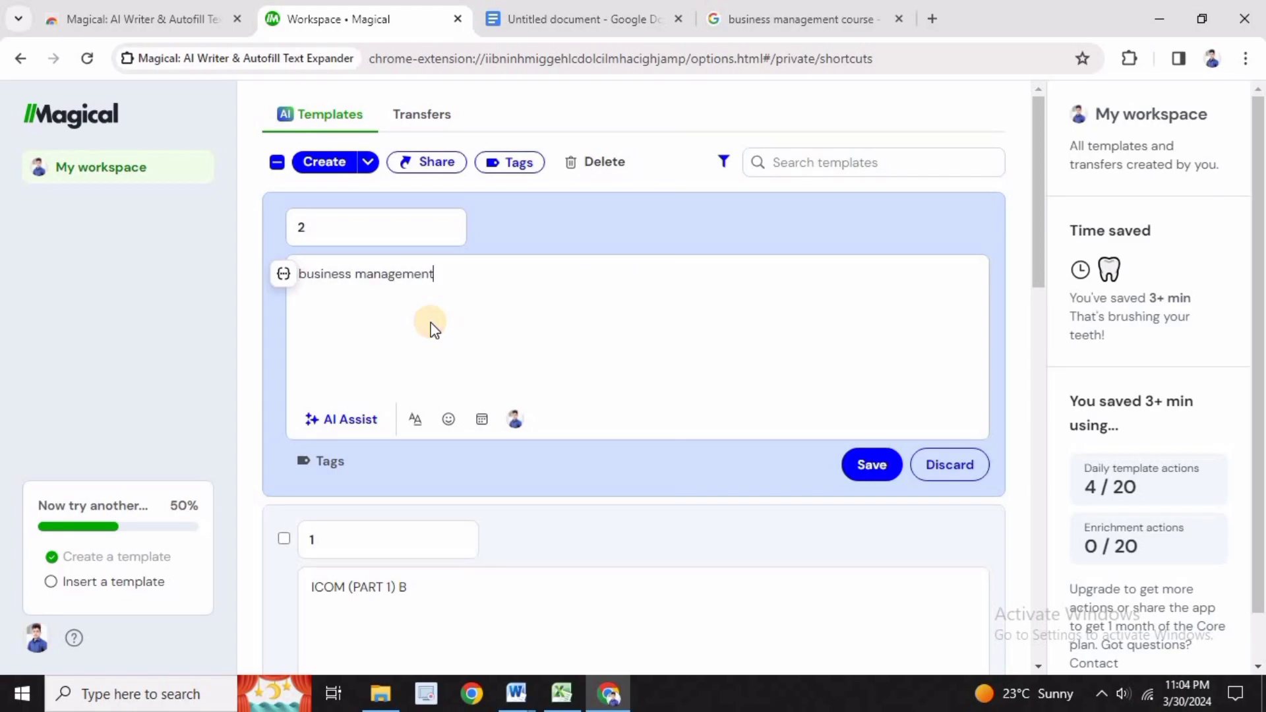
left_click(857, 465)
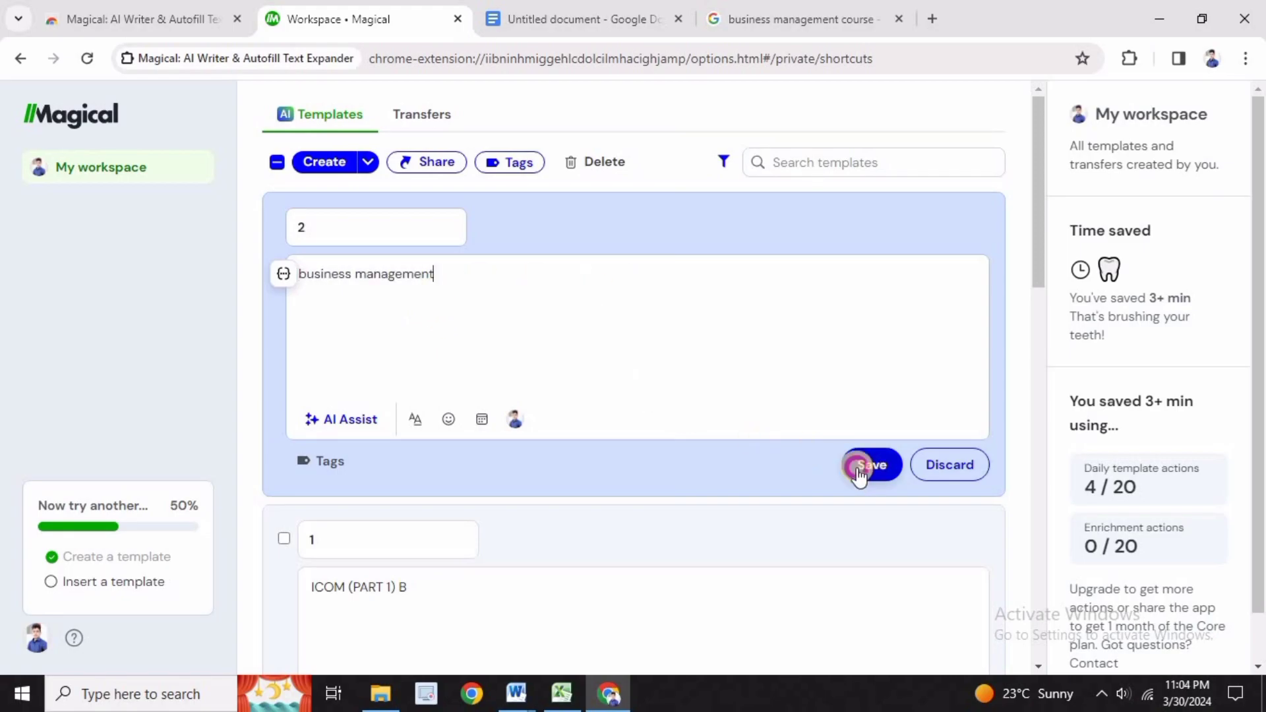
Create and save a template with the trigger clg and the body "govt collage of" followed by a dotted line
left_click(320, 165)
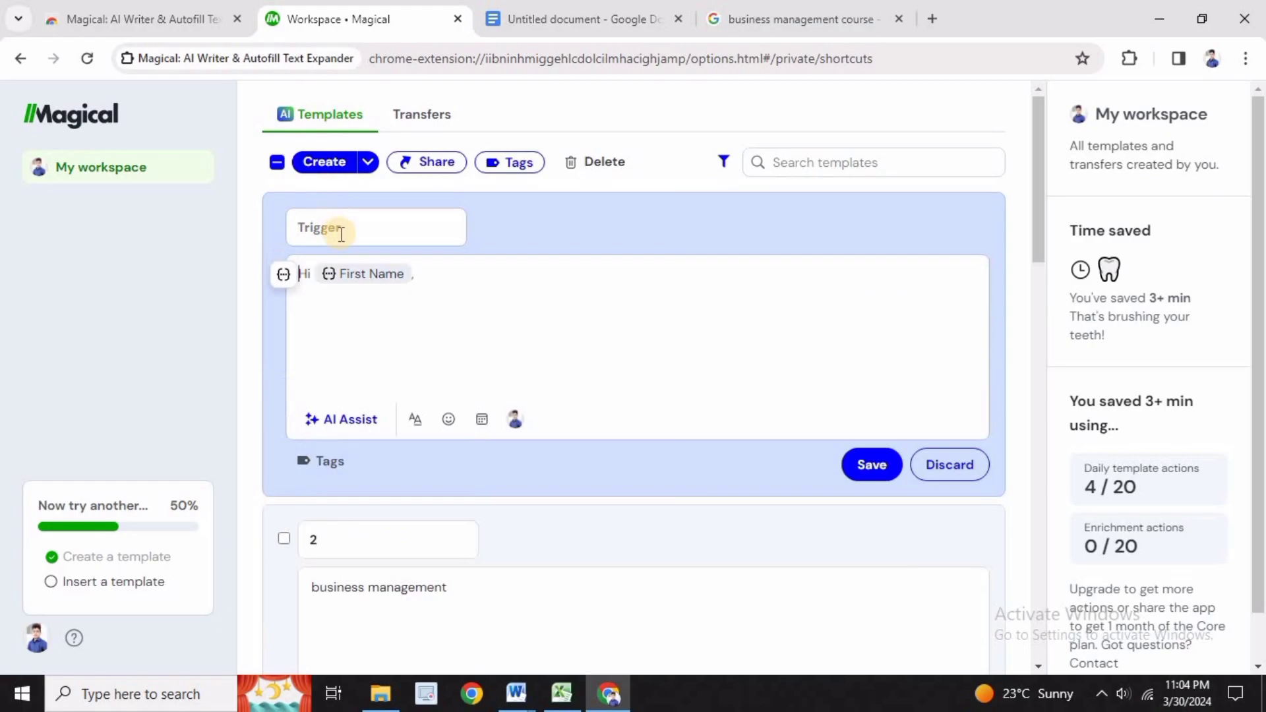
left_click(347, 225)
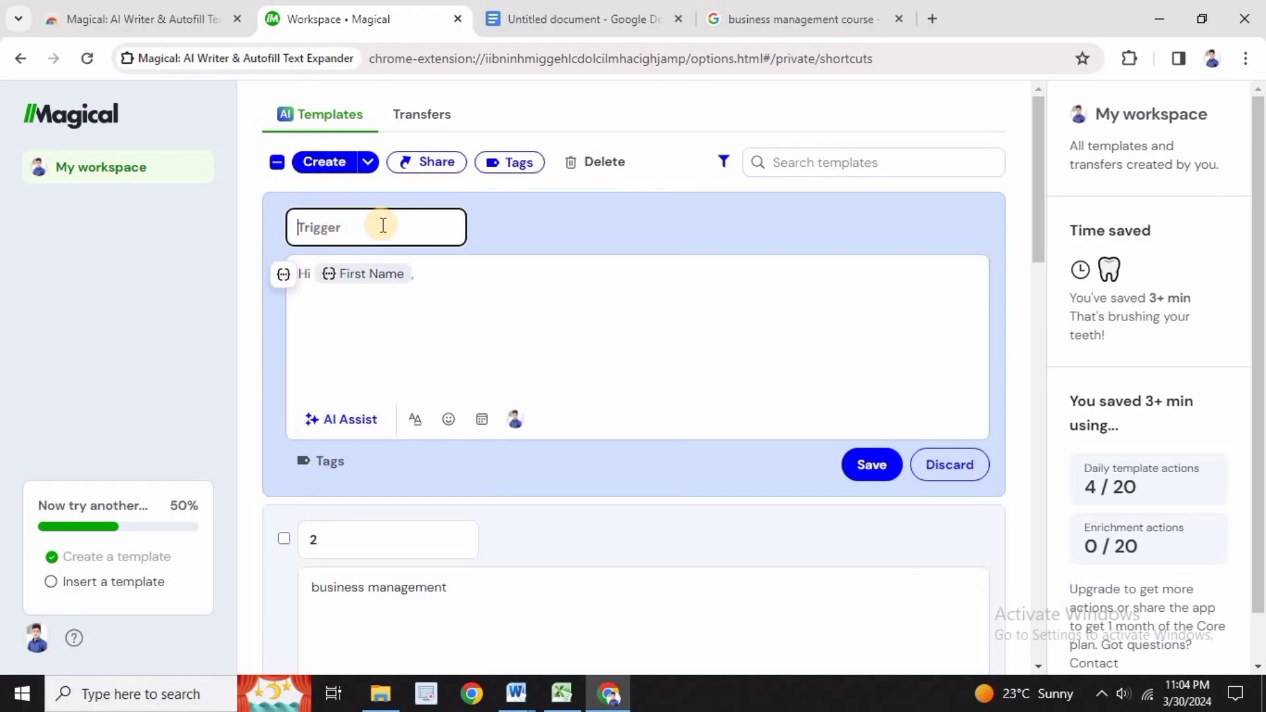
type("clg")
left_click(354, 311)
type("govt collage of")
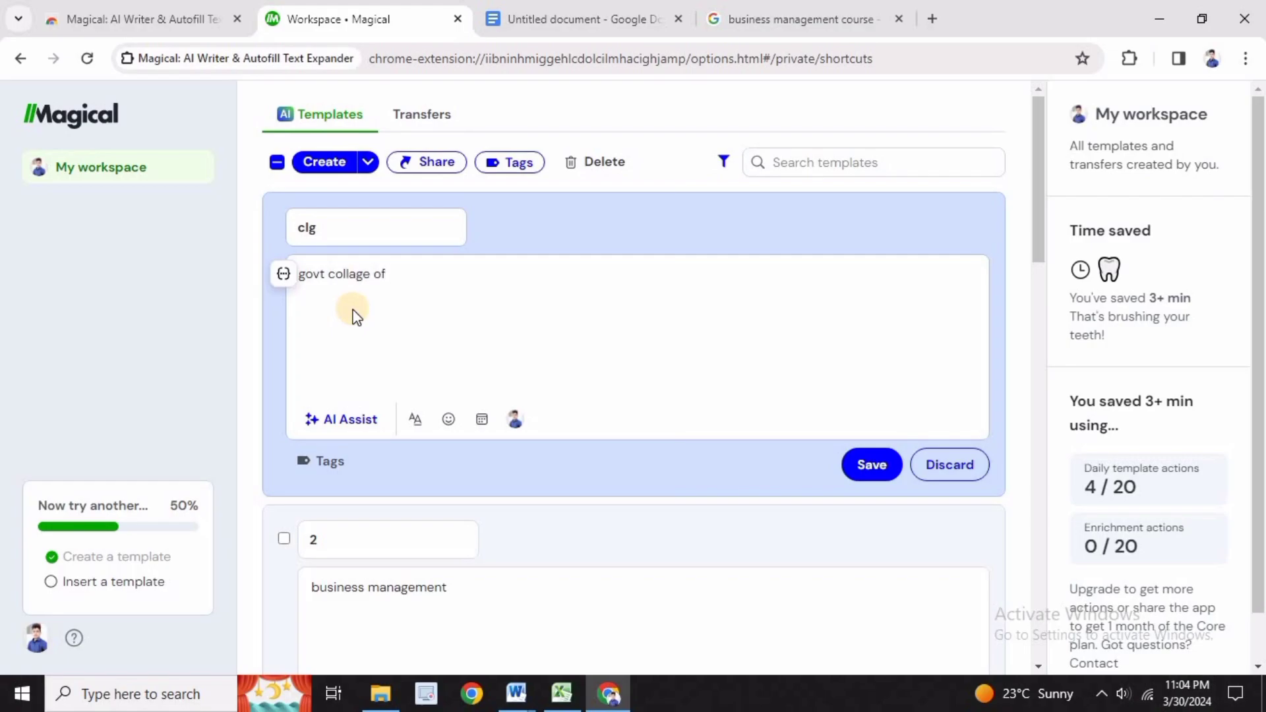
type(" ........................................................................")
left_click(876, 468)
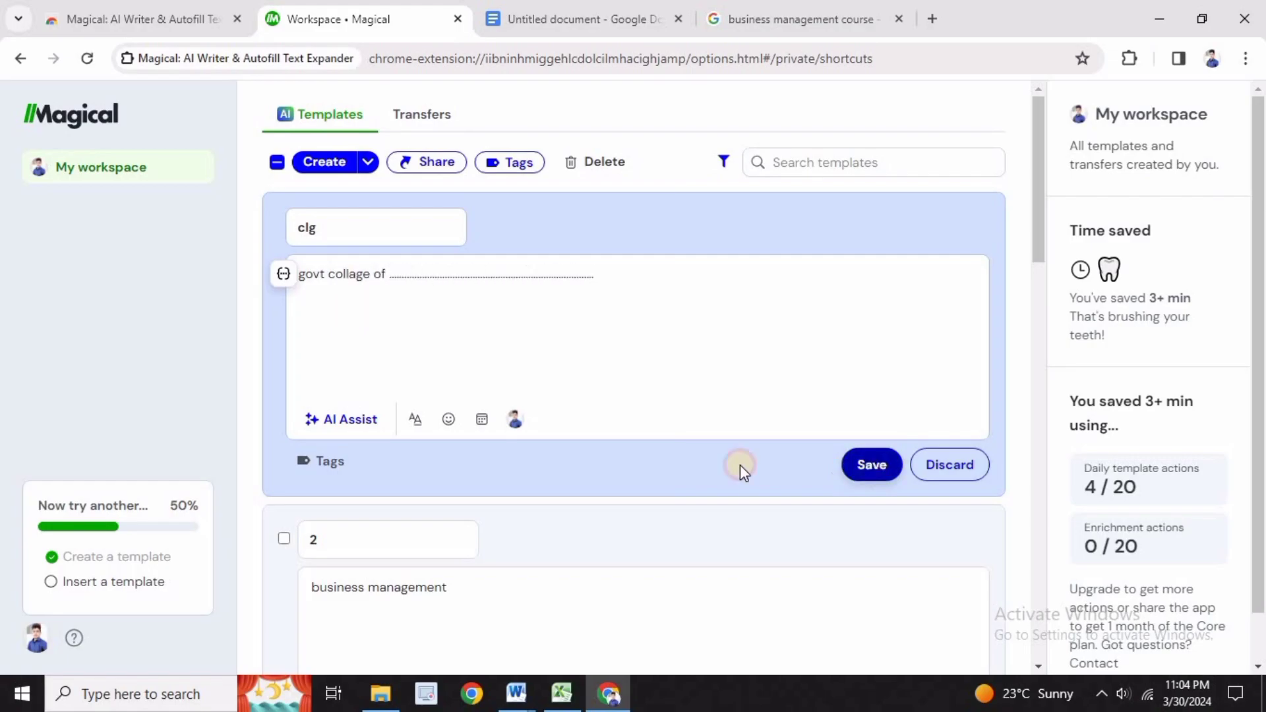
In the Google Docs admission form, fill the CLASS, Department and Collage Name cells through the triggers 1, 2 and clg
left_click(570, 19)
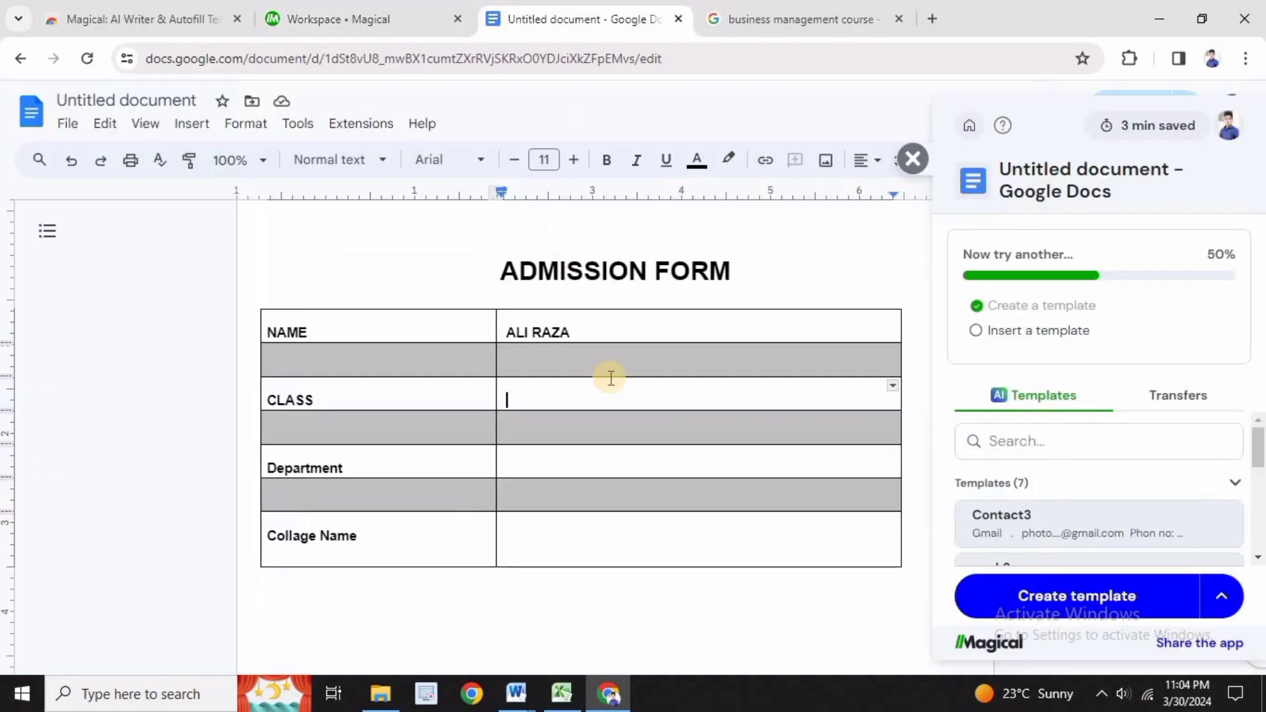
type("ICOM (PART 1) B")
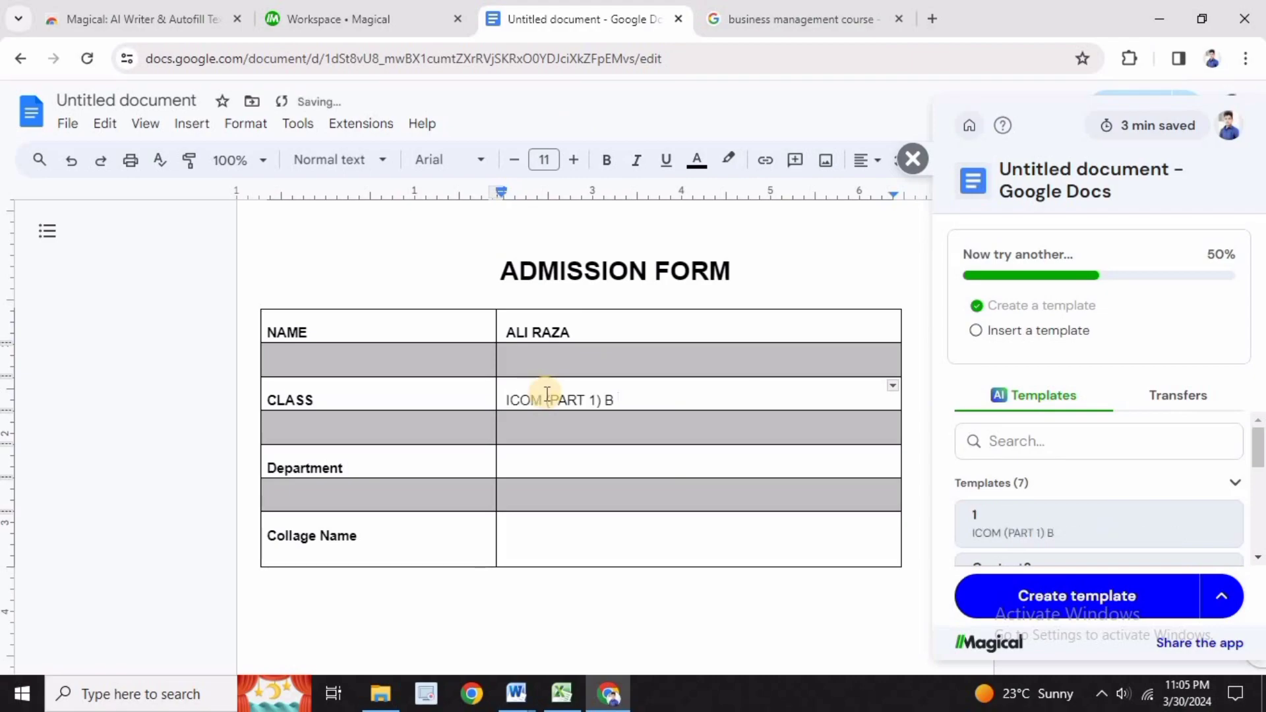
left_click(537, 460)
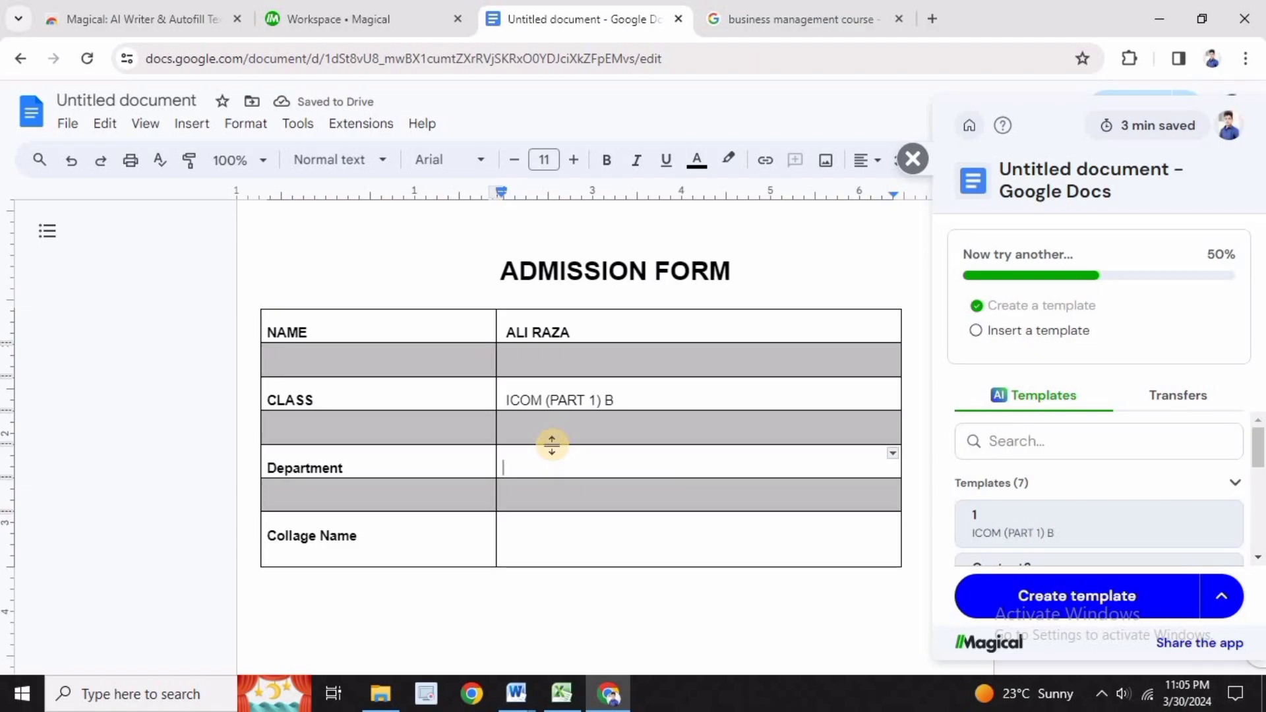
type("business management")
left_click(542, 538)
type("cl")
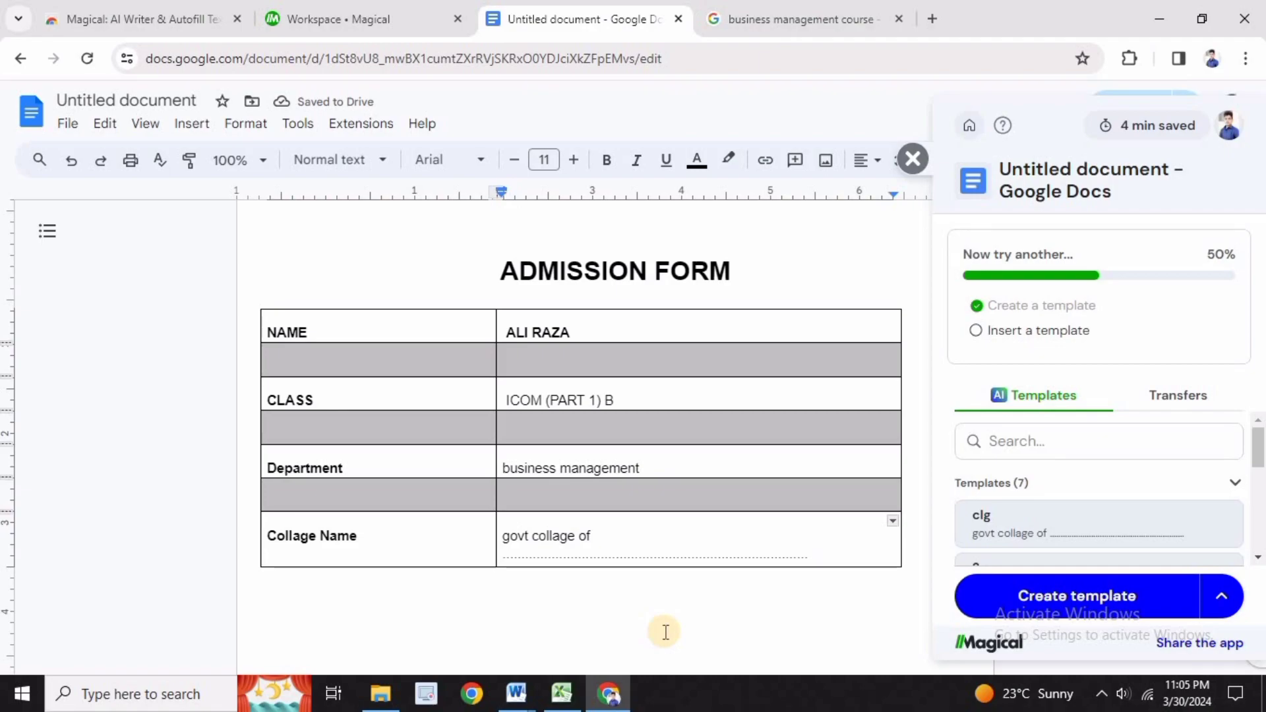
scroll(663, 631, "down", 2)
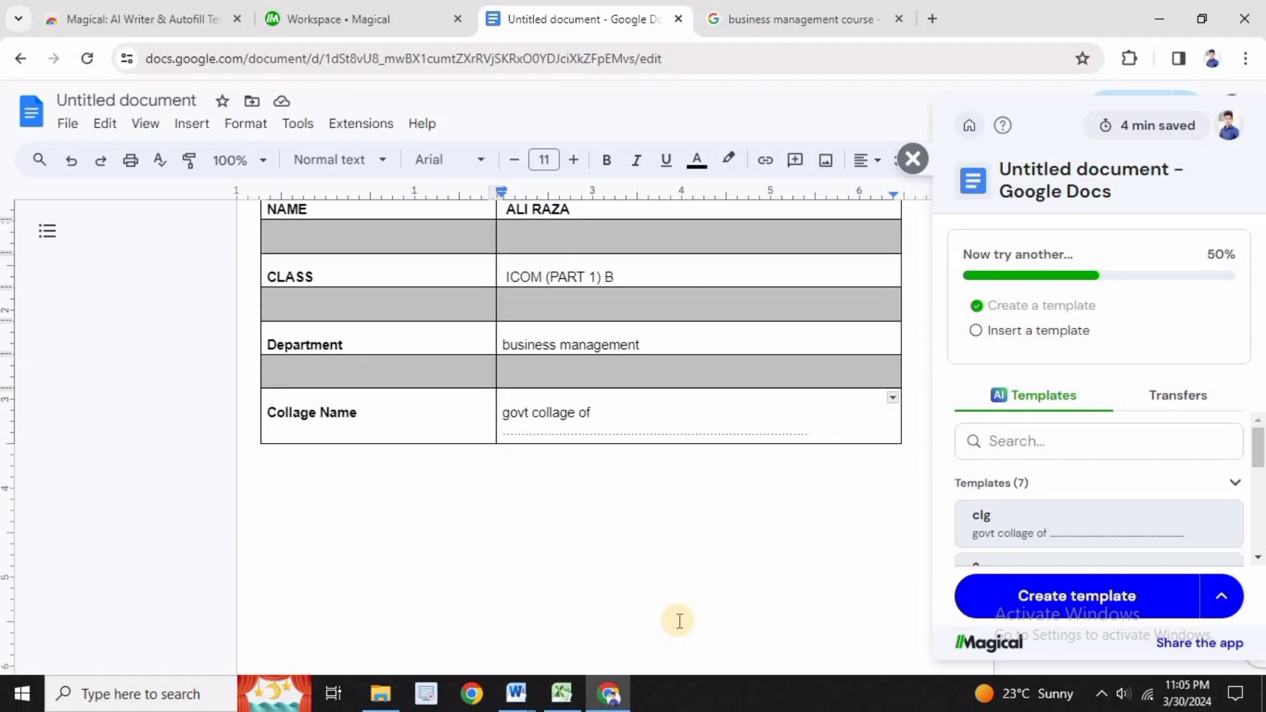
scroll(679, 619, "up", 2)
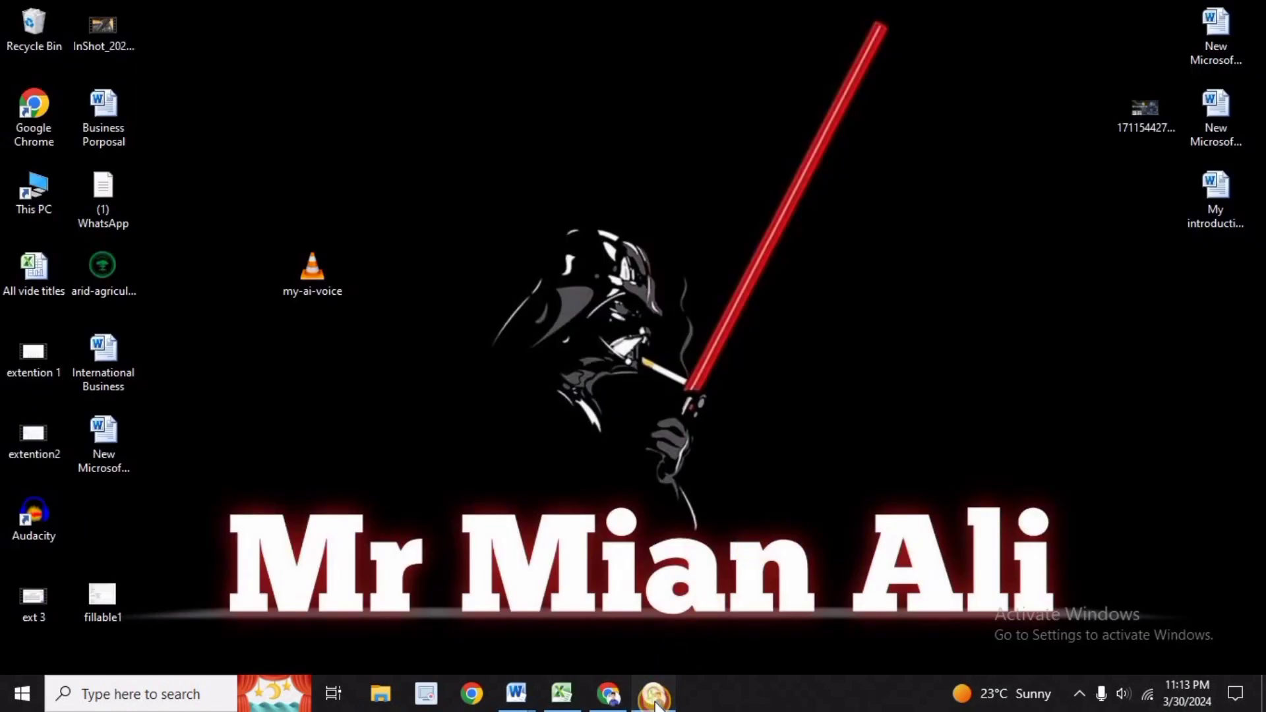
Switch to WhatsApp Web, insert the profile1 template into the open chat through its trigger, and send it
left_click(655, 692)
left_click(571, 638)
type("profile1")
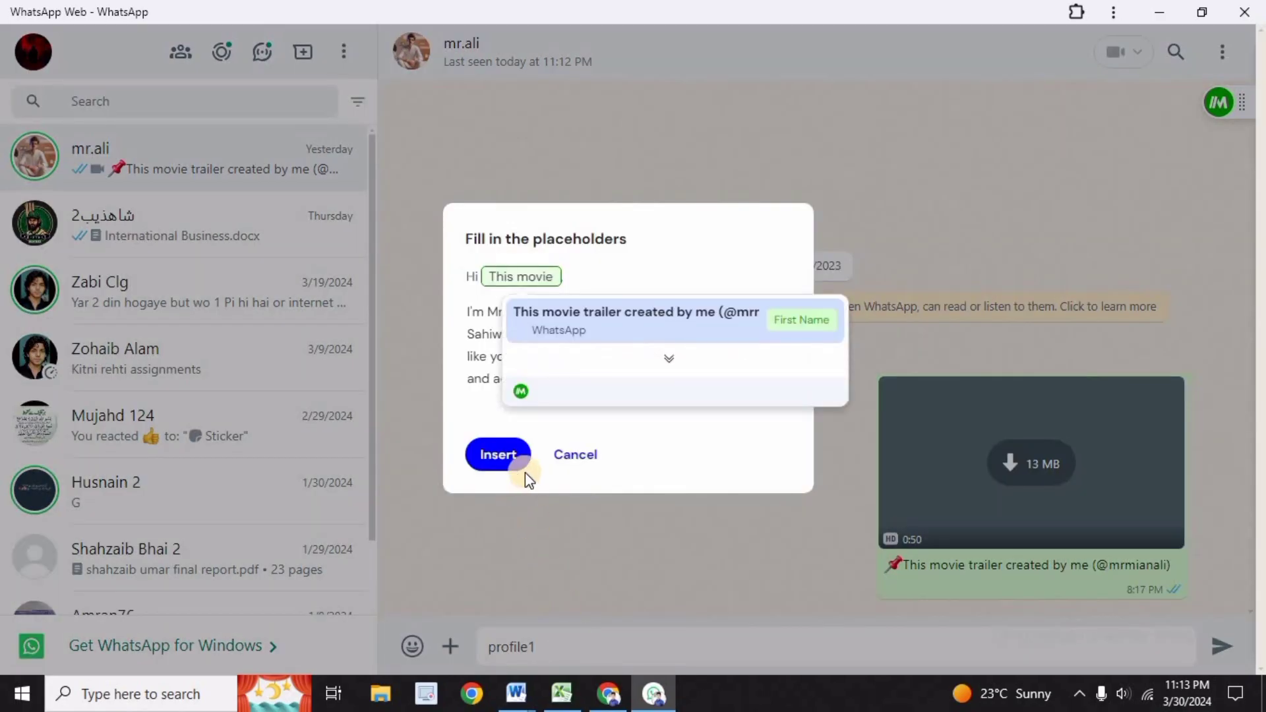
left_click(488, 462)
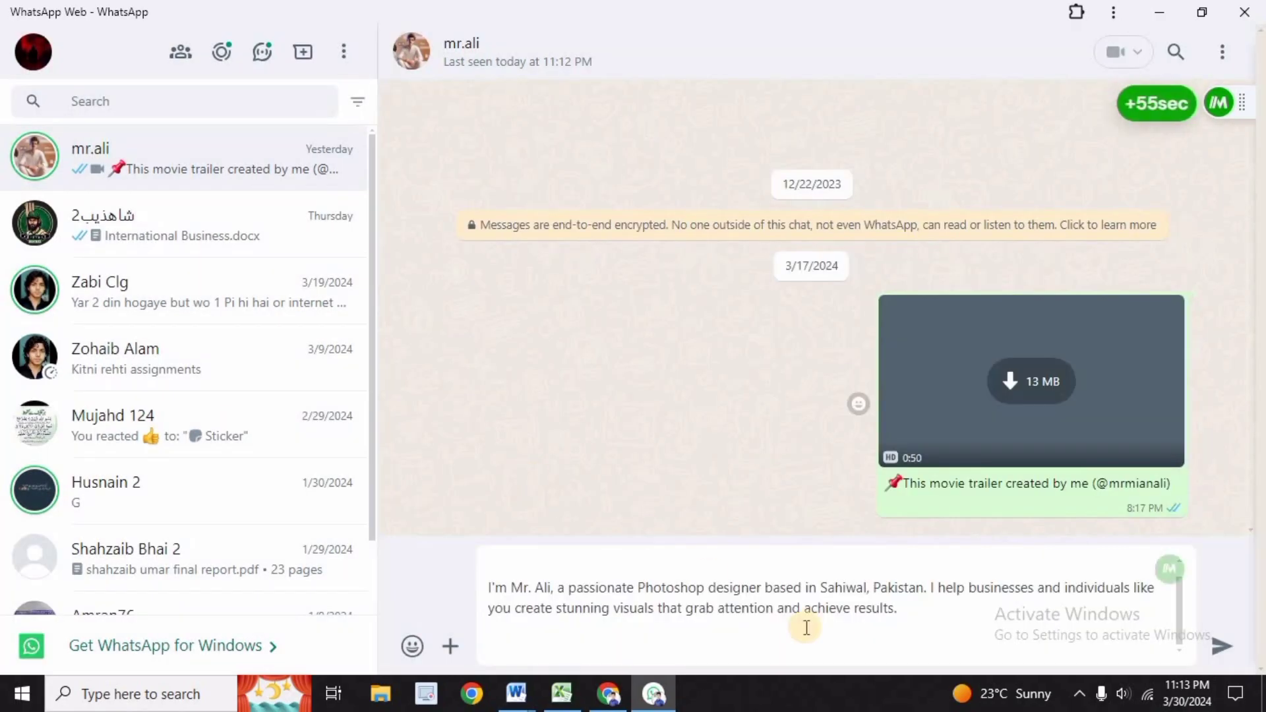
left_click(1222, 647)
Insert the work2 template into the same chat through its trigger and send it, leaving the First Name placeholder empty
type("work2")
left_click(493, 571)
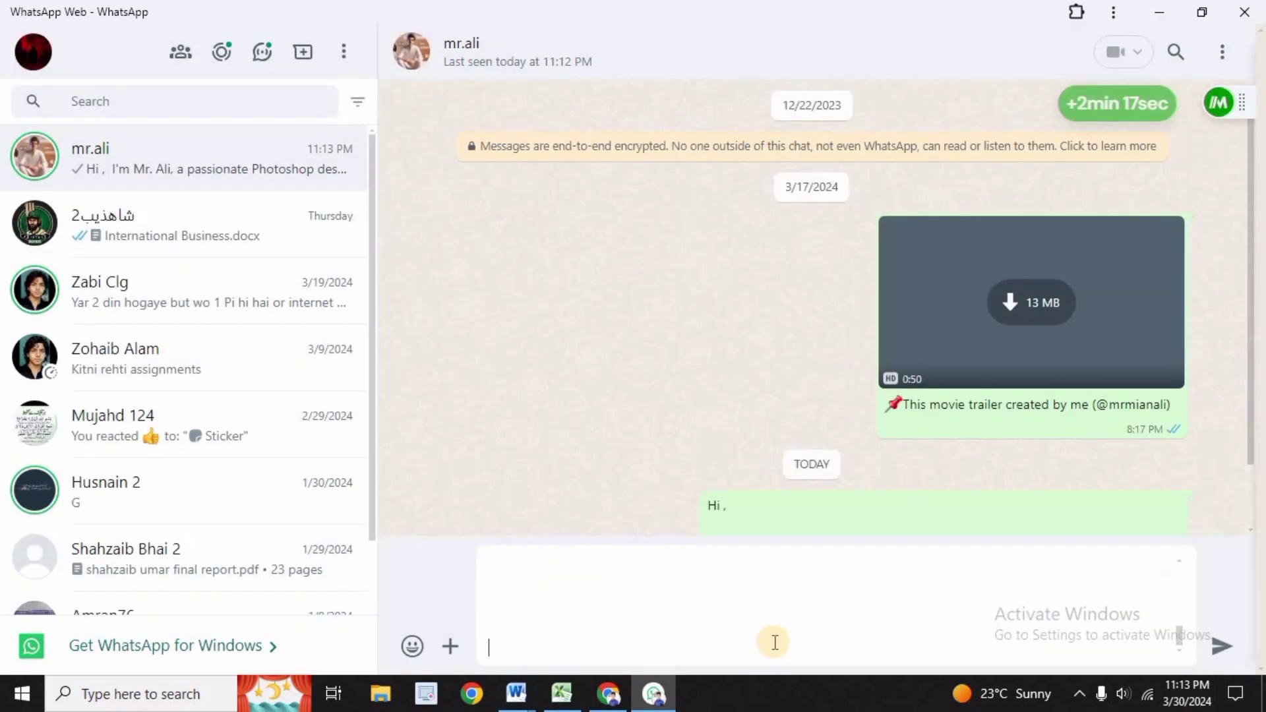
left_click(1222, 646)
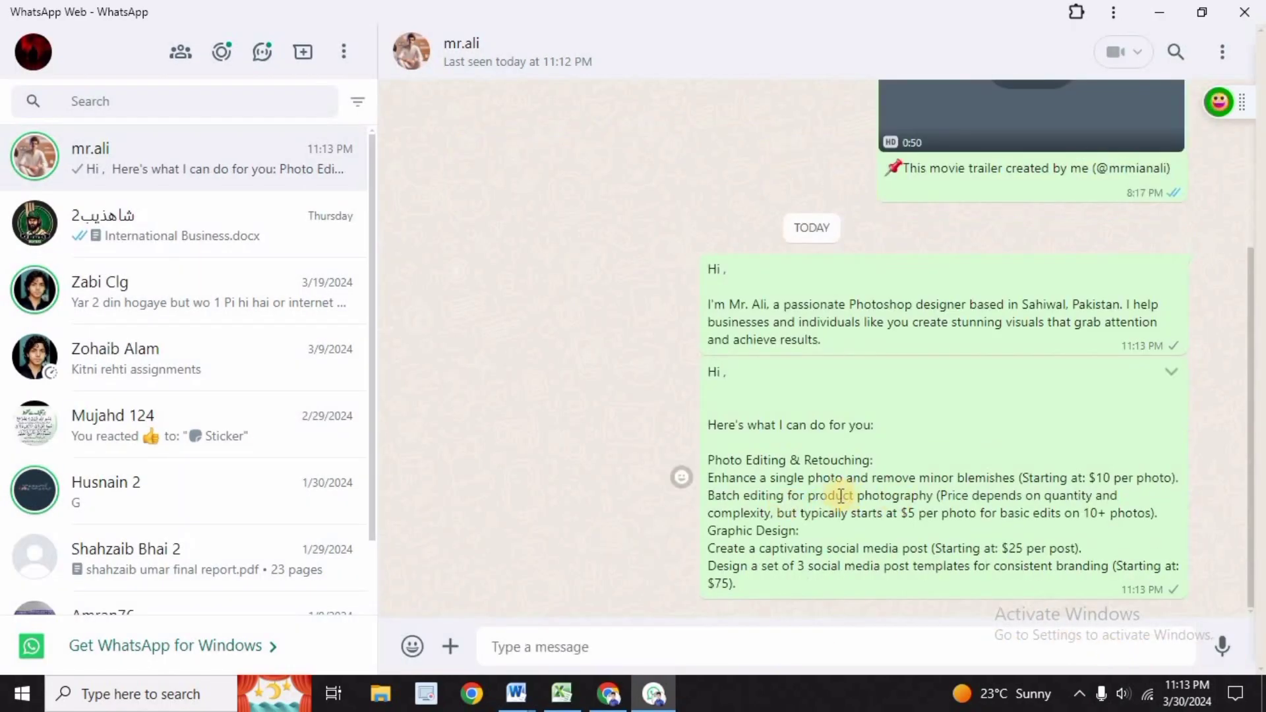